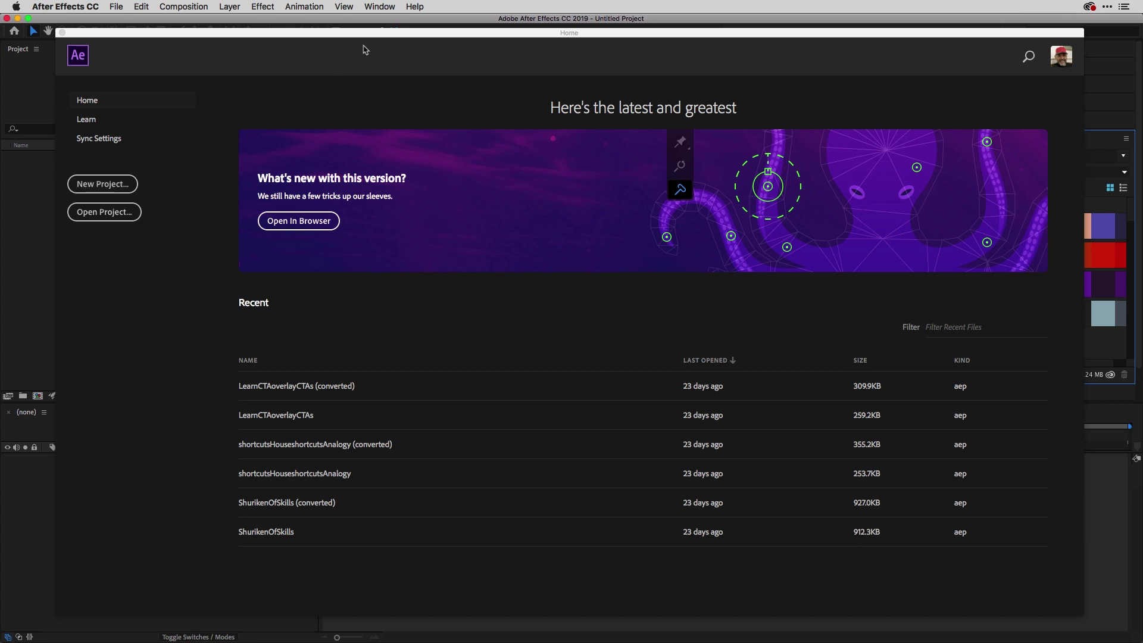
# Step: Close the Home screen and start a composition named Slideshow using the HDTV 1080 29.97 preset, with the frame rate changed to 30 fps
pyautogui.moveTo(377, 34); pyautogui.dragTo(391, 111)
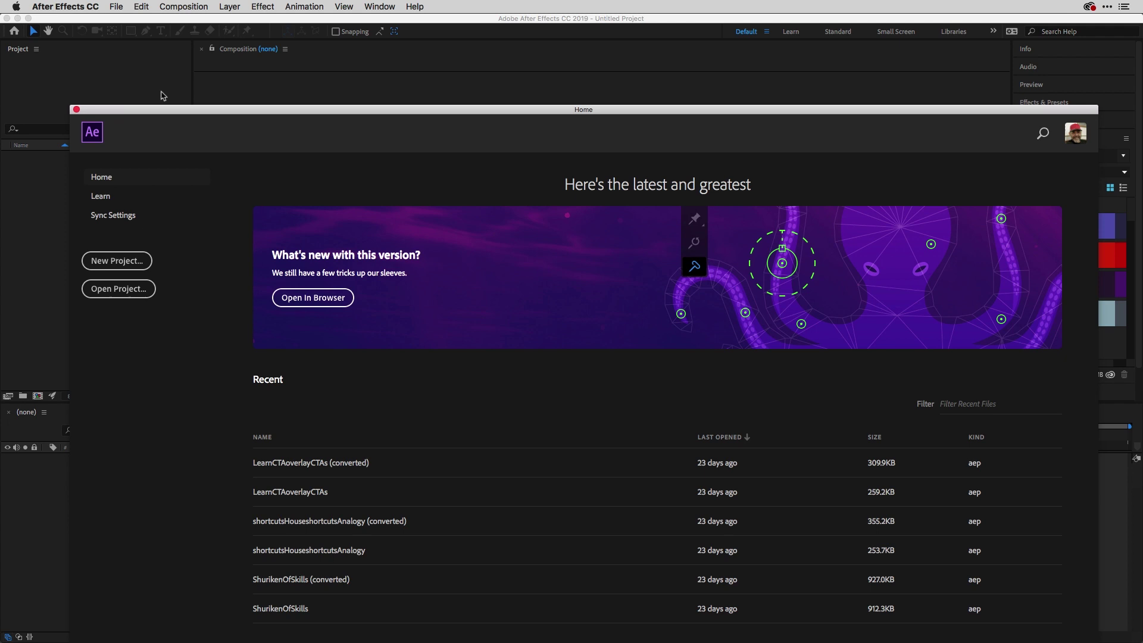
pyautogui.click(76, 109)
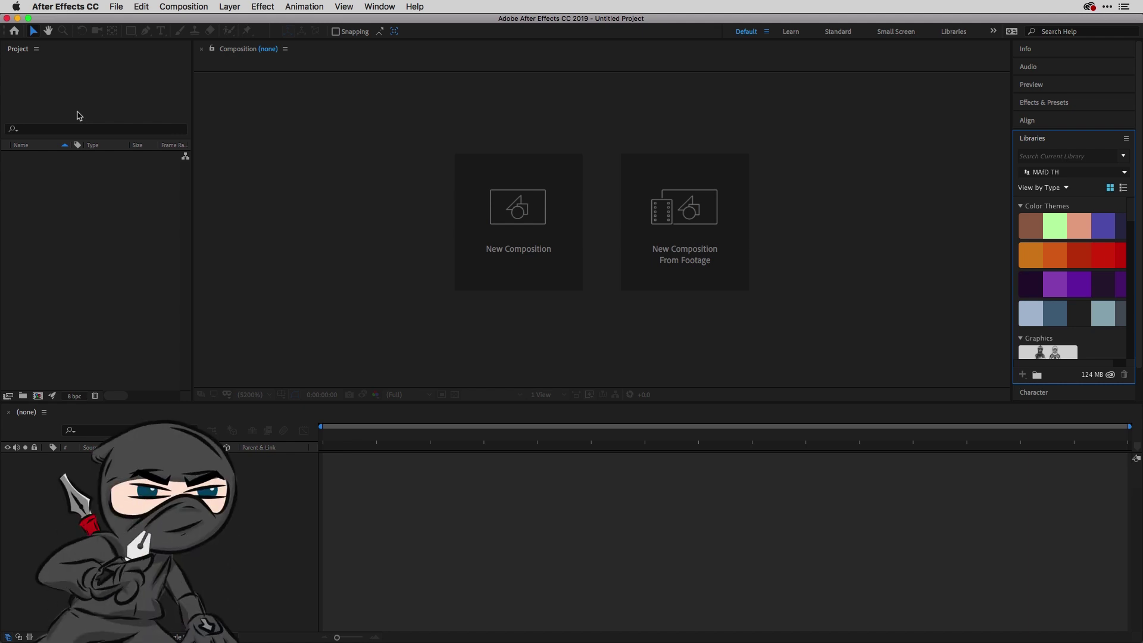
pyautogui.press('super+n')
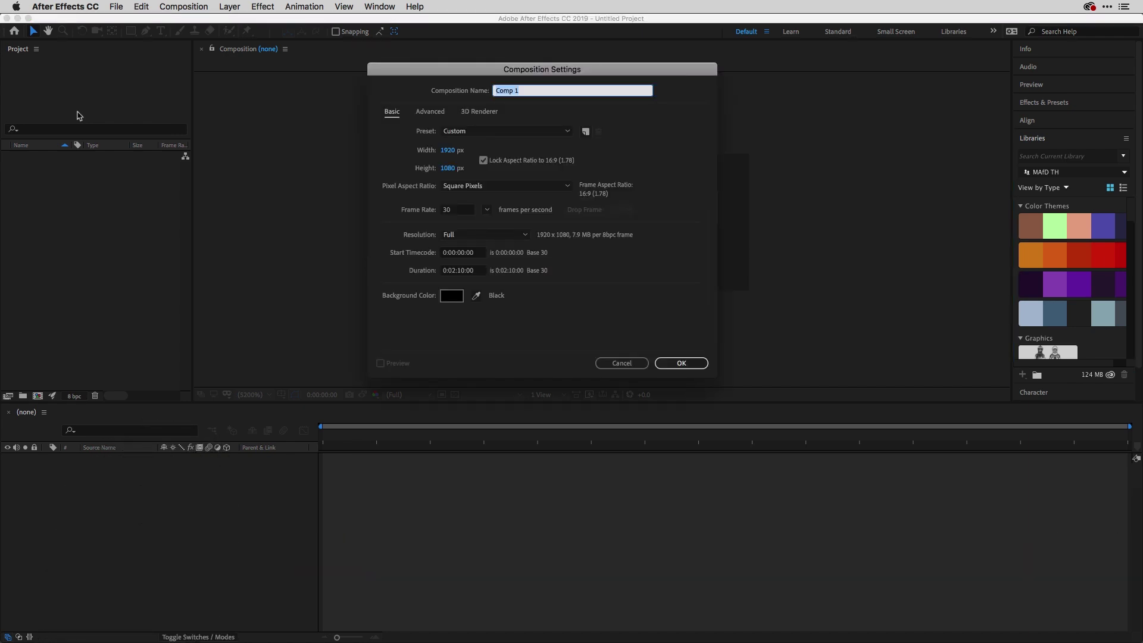
pyautogui.write('Slideshow')
pyautogui.click(565, 138)
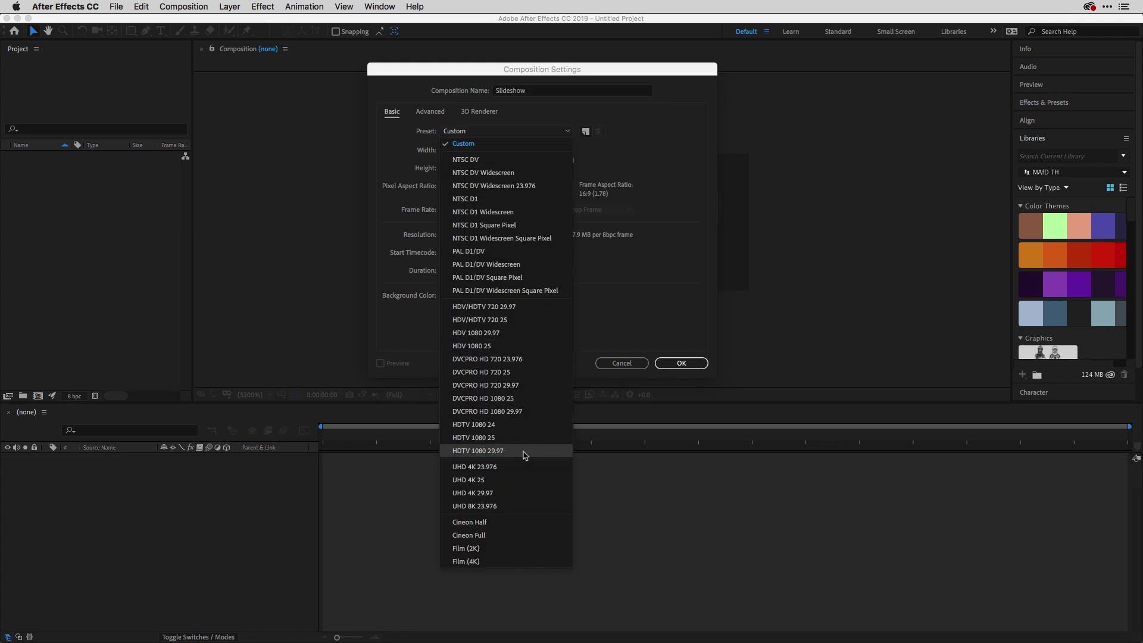
pyautogui.click(525, 456)
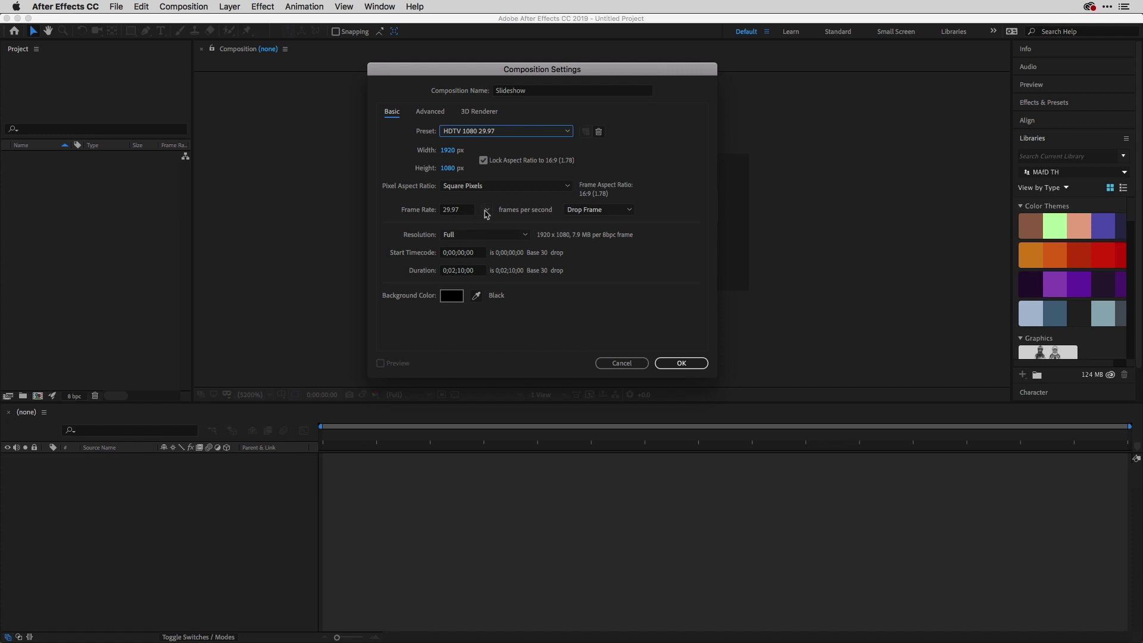
pyautogui.click(486, 211)
pyautogui.click(508, 316)
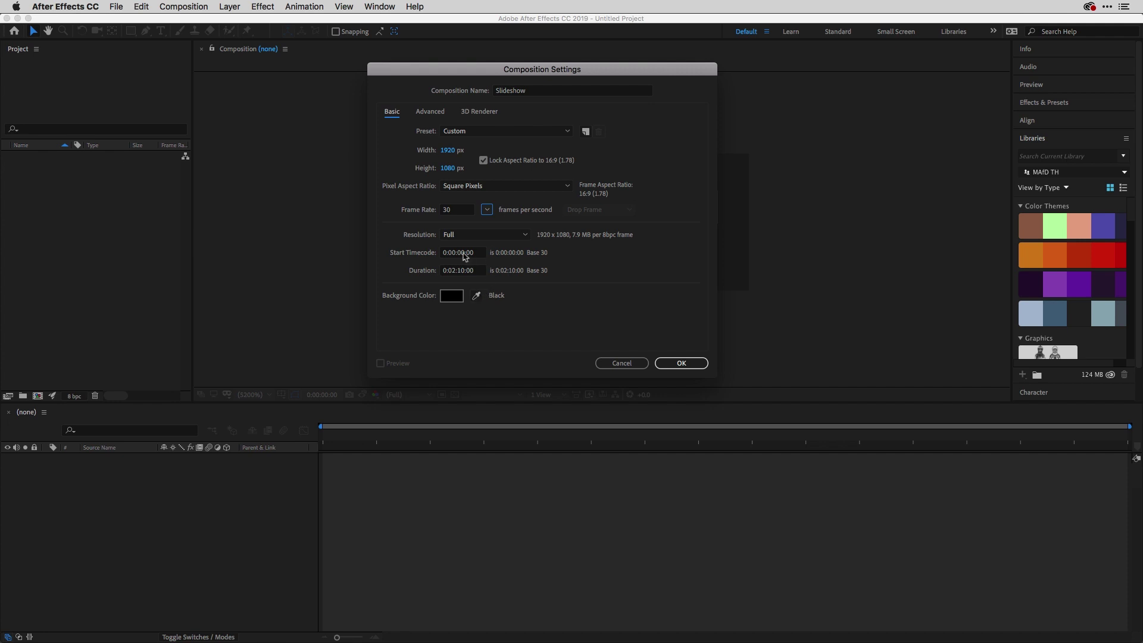
# Step: Set the Slideshow composition's duration to one minute (10000) and create the composition
pyautogui.click(480, 272)
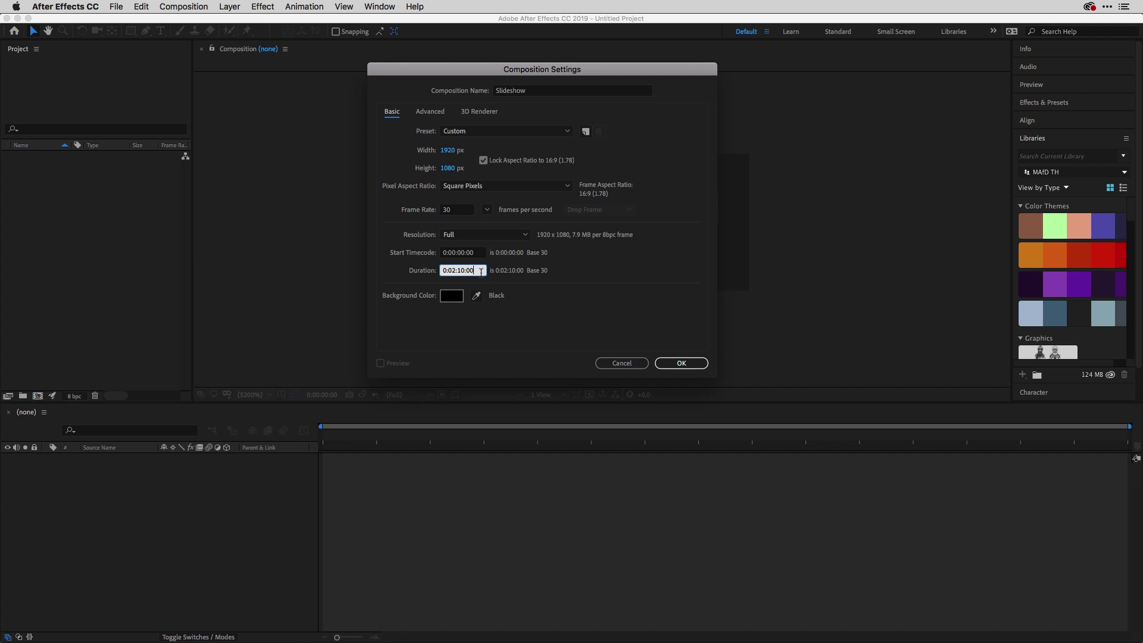
pyautogui.moveTo(476, 271); pyautogui.dragTo(443, 270)
pyautogui.write('100')
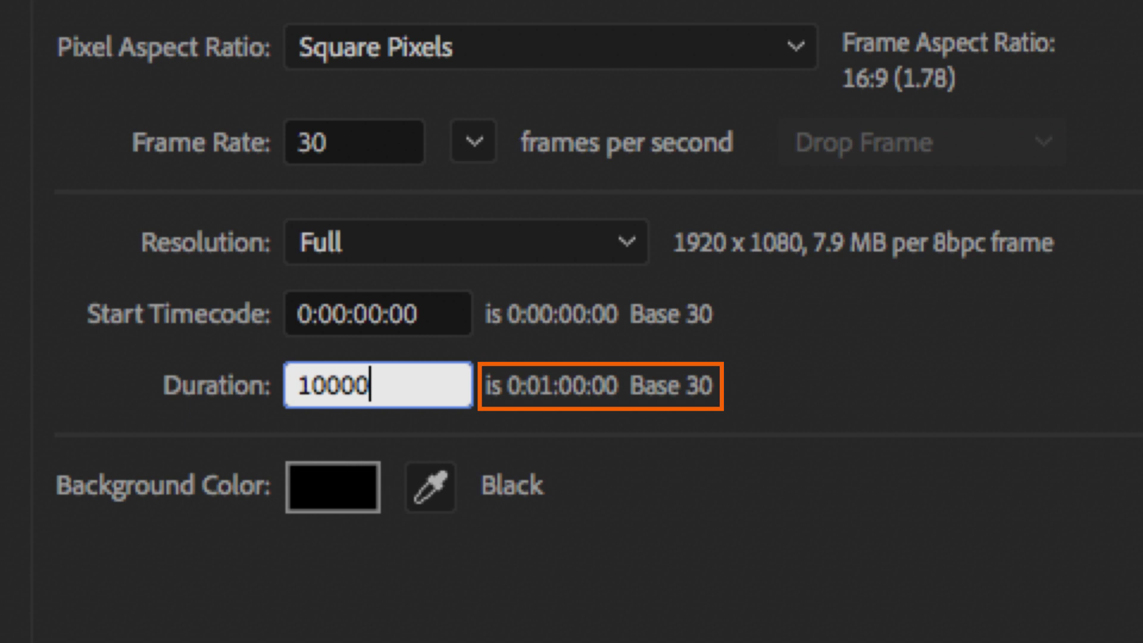
pyautogui.click(680, 364)
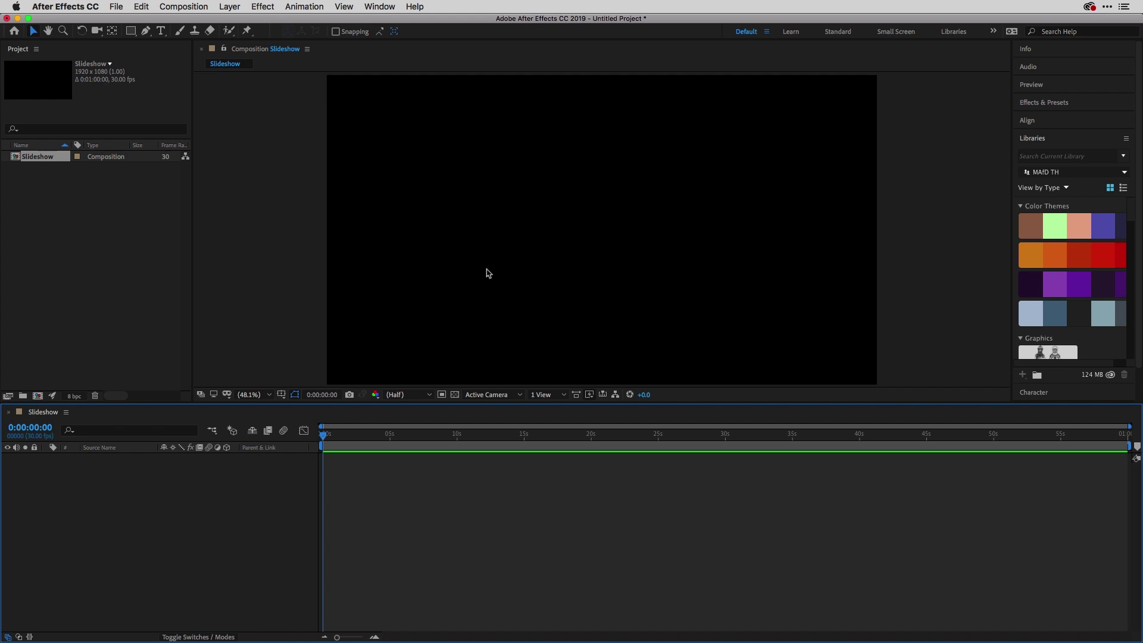
# Step: Reset the Default workspace to its saved layout
pyautogui.click(104, 210)
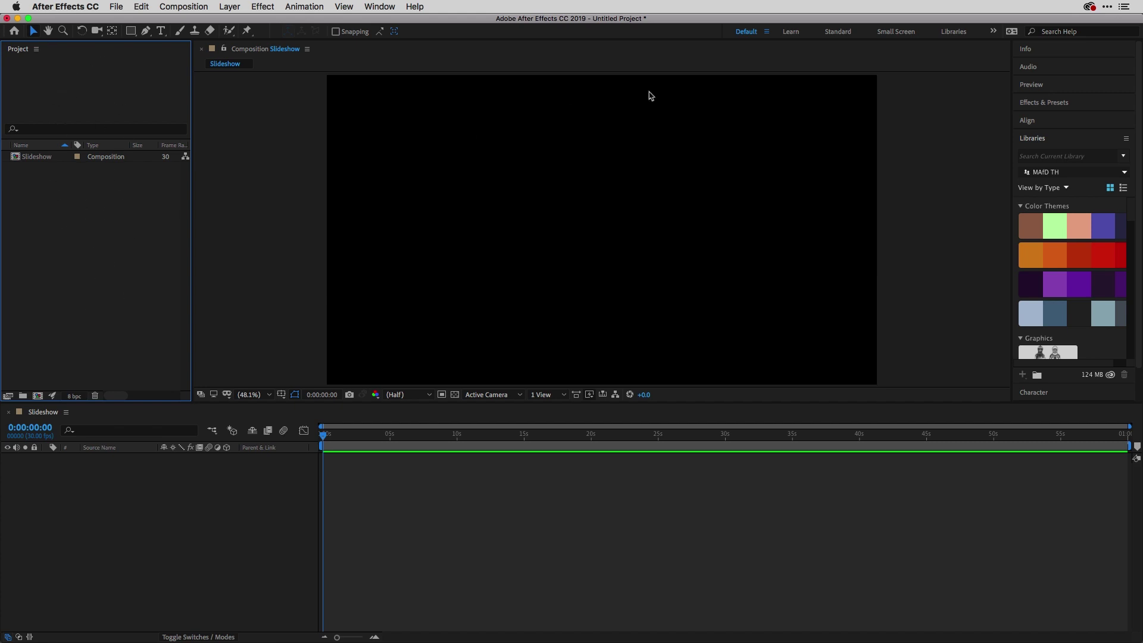
pyautogui.click(768, 32)
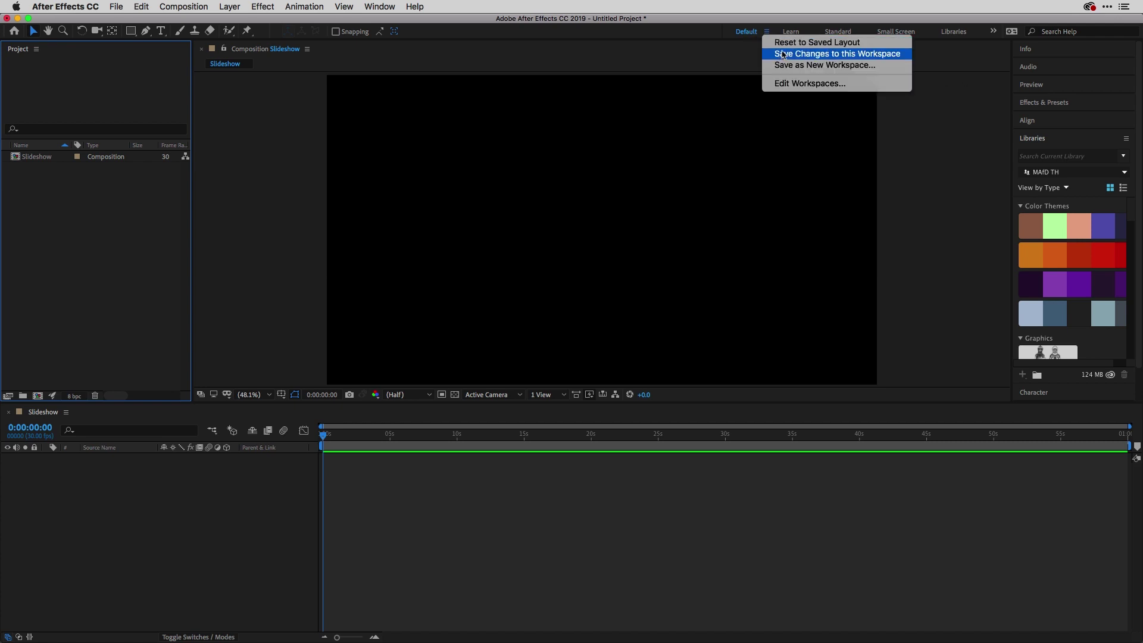
pyautogui.click(786, 43)
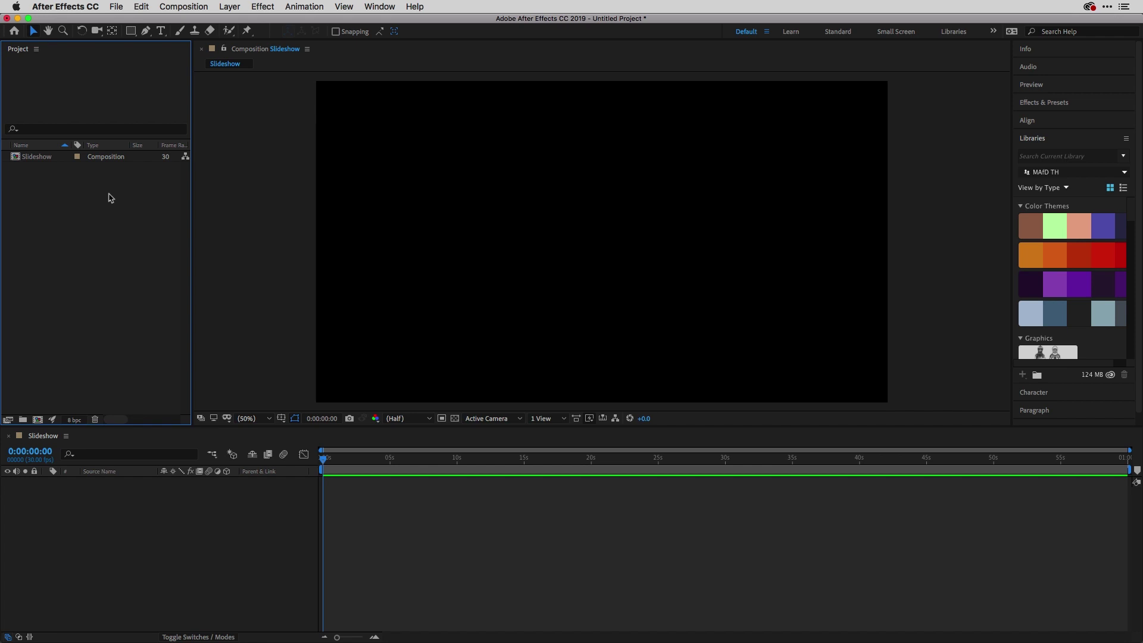
# Step: Start a footage import and preview the pictures in the Kitekas folder one after another, beginning with kitekas - 3.jpg
pyautogui.doubleClick(110, 198)
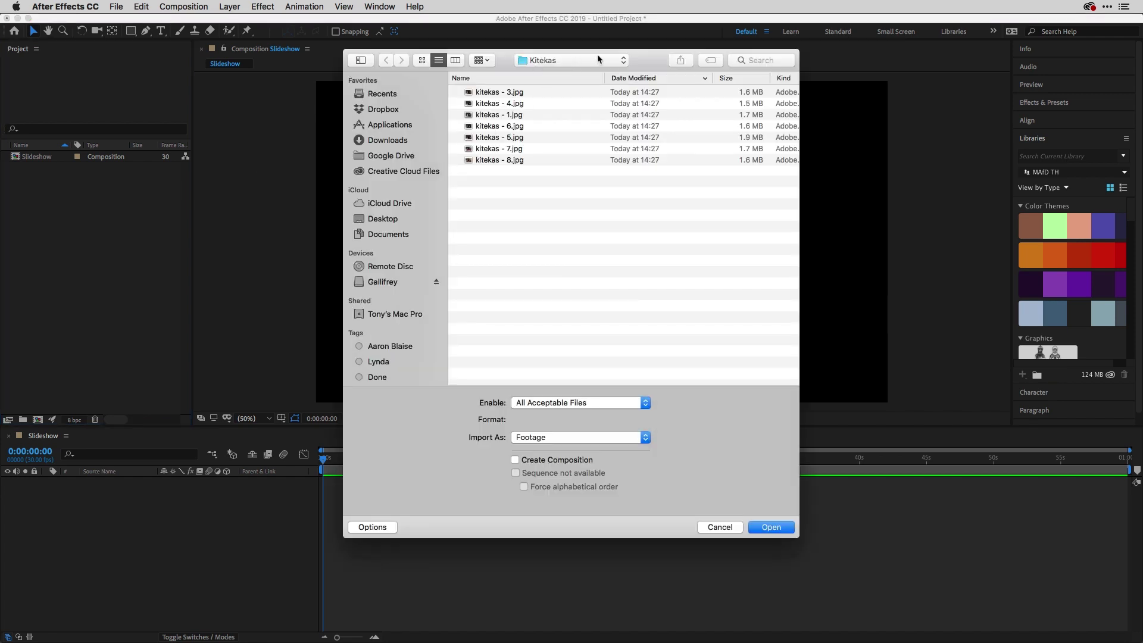
pyautogui.click(495, 92)
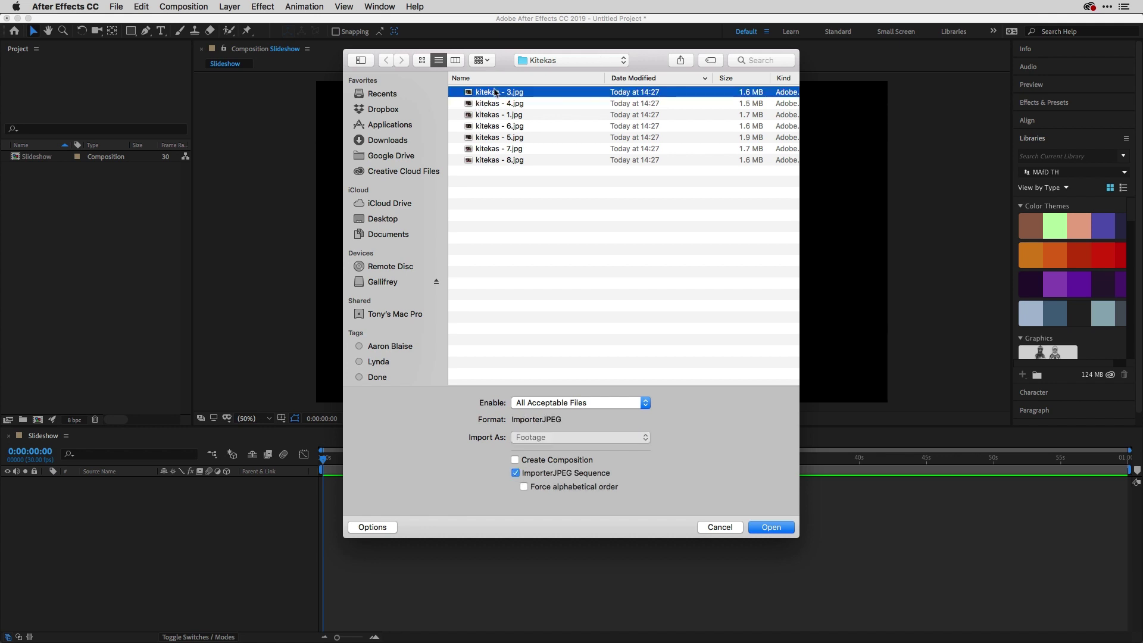
pyautogui.press('space')
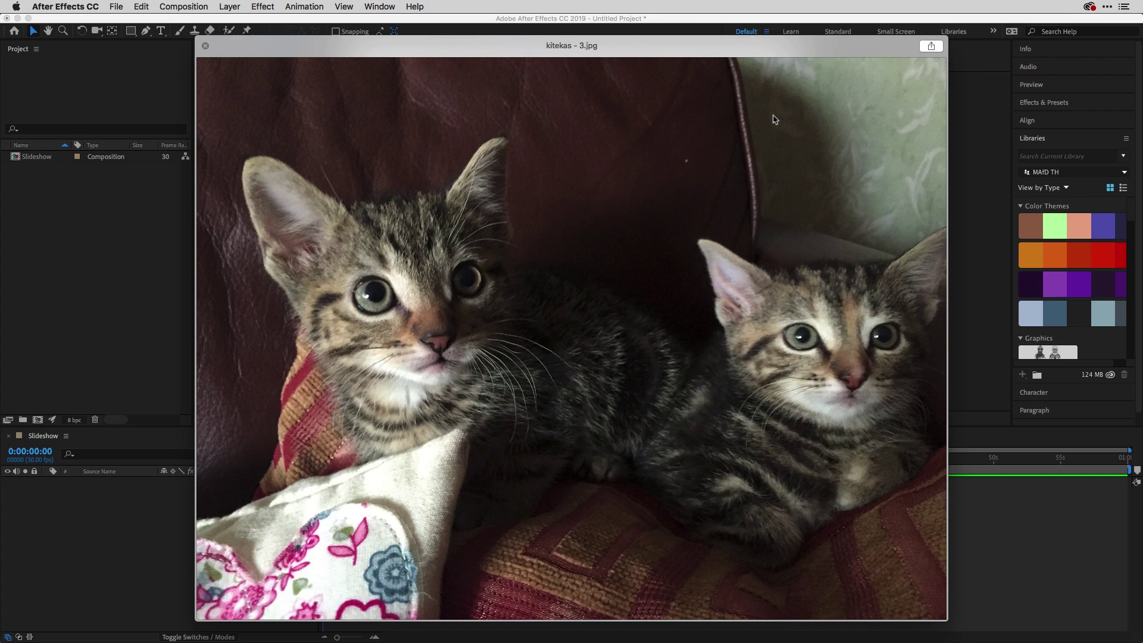
pyautogui.press('Right')
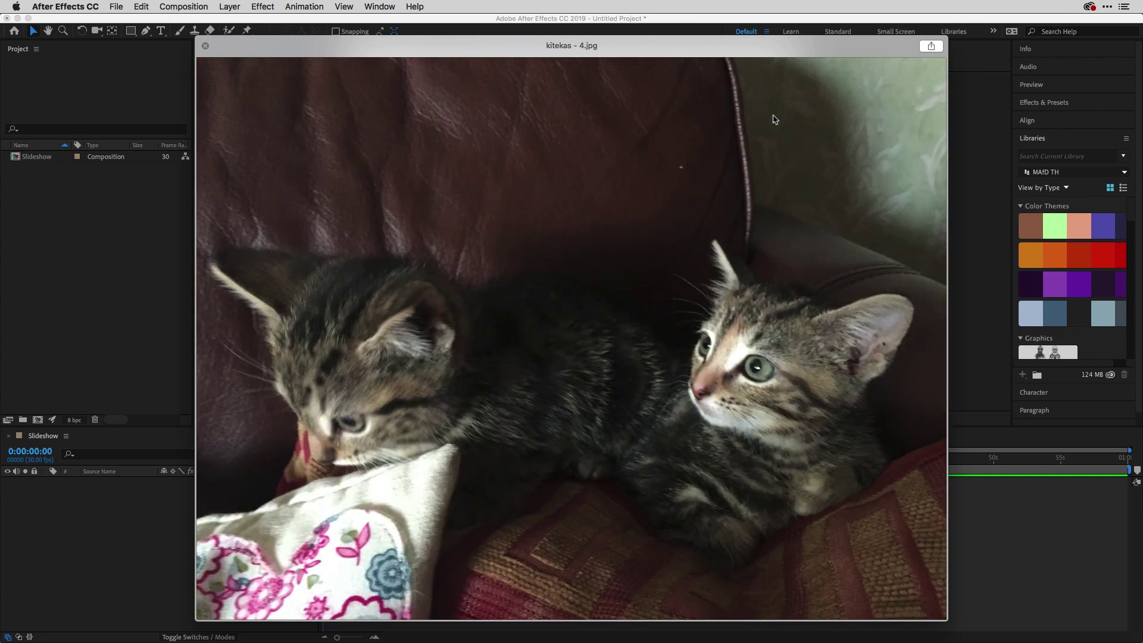
pyautogui.press('Right')
pyautogui.press('Right')
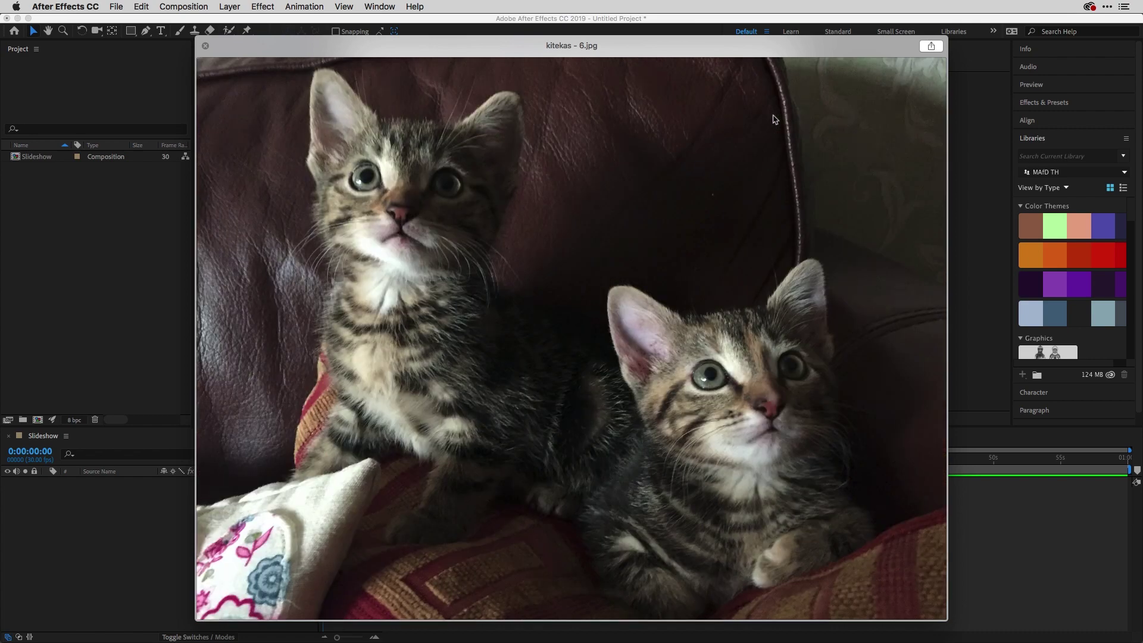
pyautogui.press('Right')
pyautogui.press('Right')
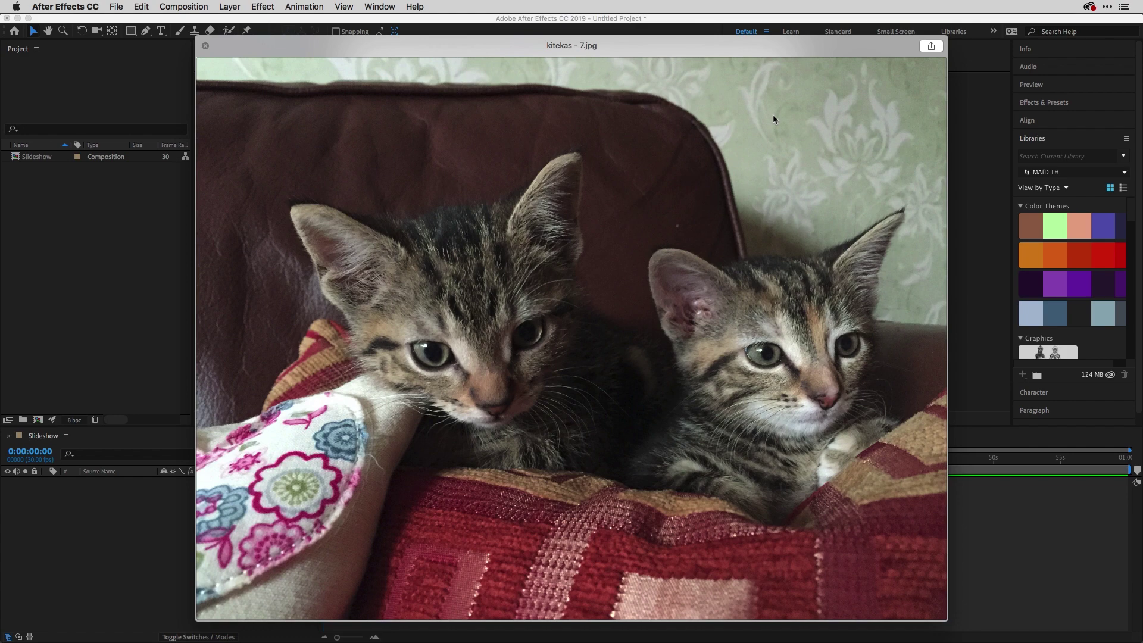
pyautogui.press('Right')
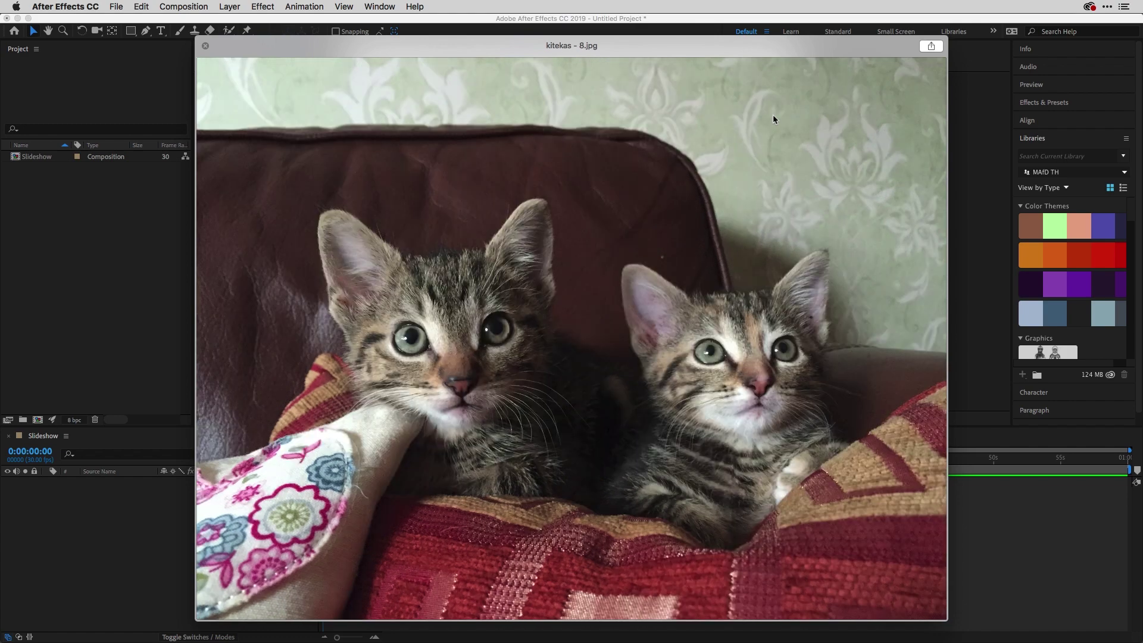
pyautogui.press('Right')
pyautogui.press('Right')
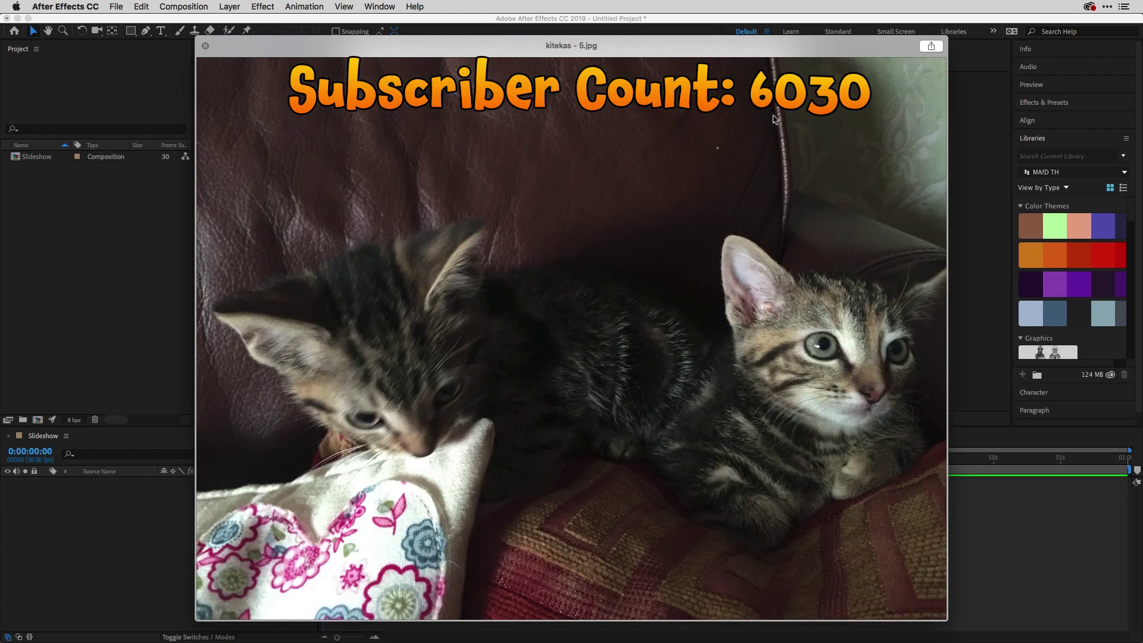
pyautogui.press('Right')
pyautogui.press('space')
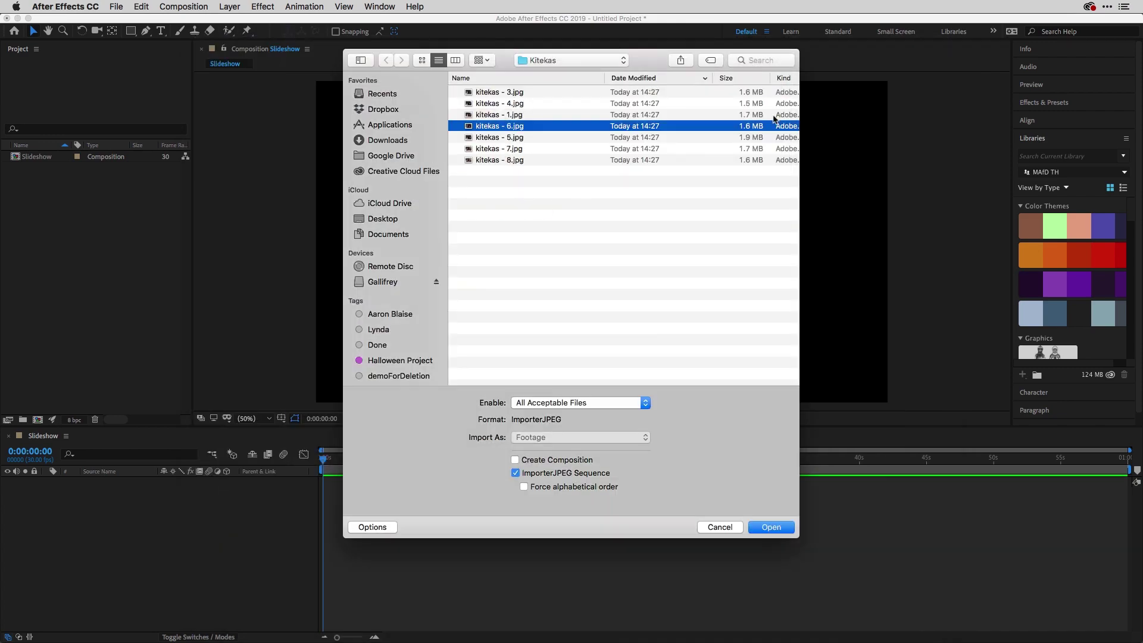
# Step: Import all the kitekas JPG files from kitekas - 3.jpg to kitekas - 8.jpg as separate footage items, not as an image sequence
pyautogui.click(505, 93)
pyautogui.keyDown('shift'); pyautogui.click(536, 162); pyautogui.keyUp('shift')
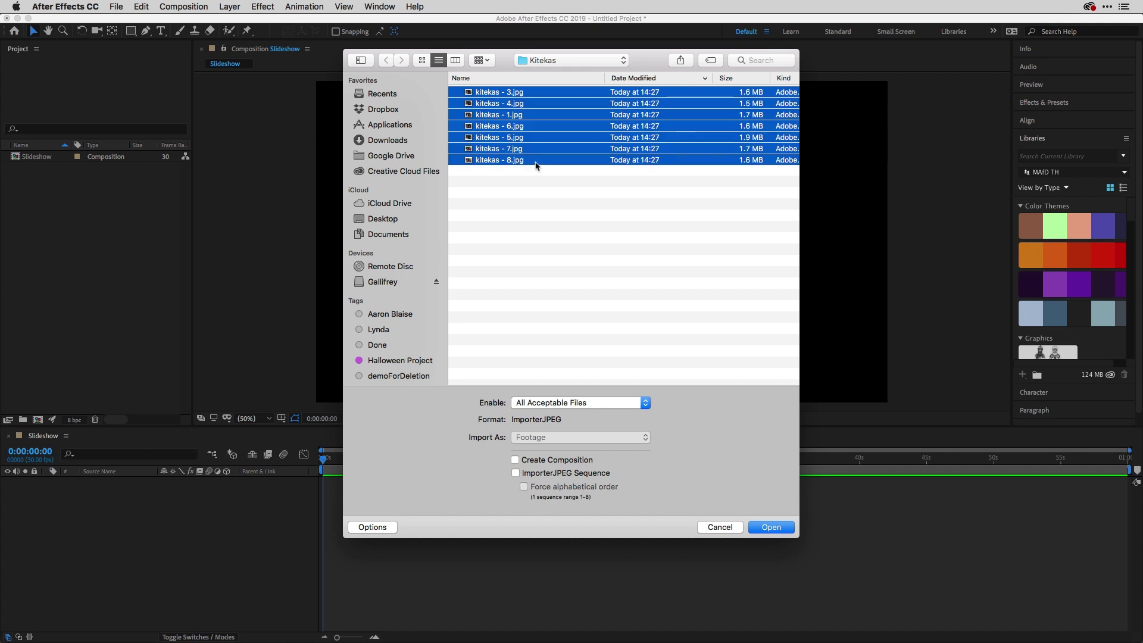
pyautogui.click(770, 528)
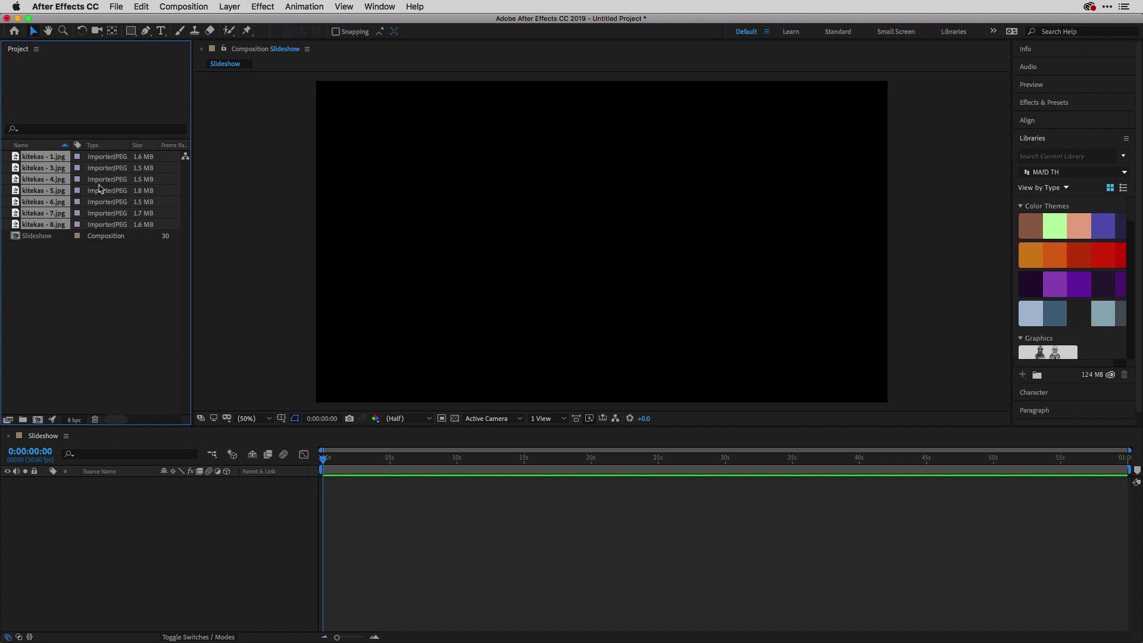
# Step: Add all the imported kitekas images to the Slideshow timeline and scale them to fit the composition width
pyautogui.moveTo(54, 162); pyautogui.dragTo(117, 507)
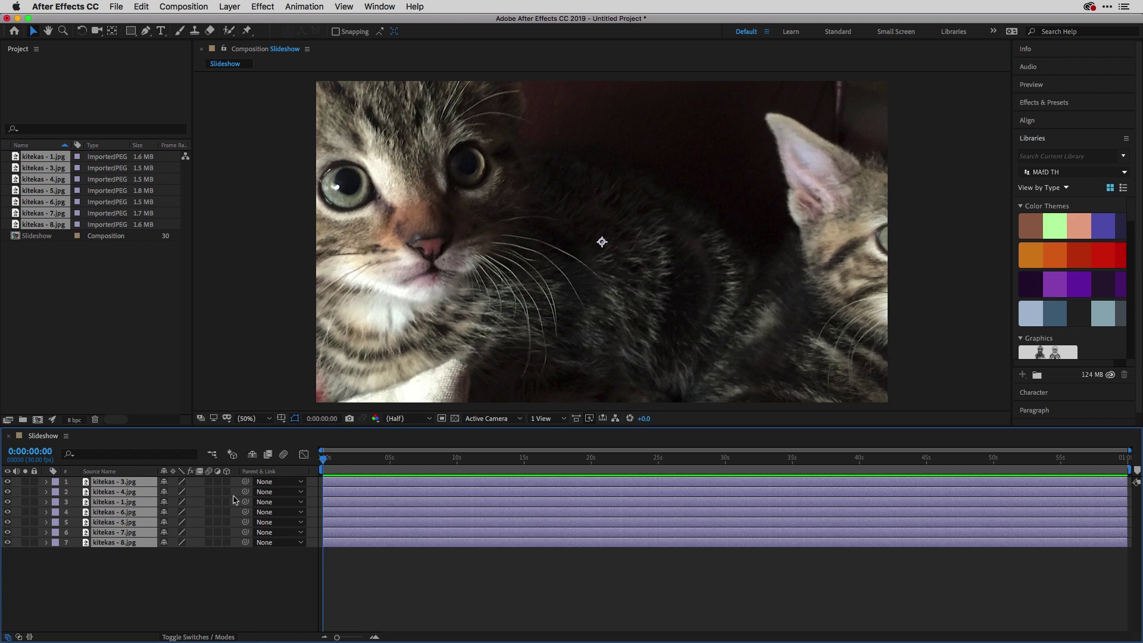
pyautogui.rightClick(769, 248)
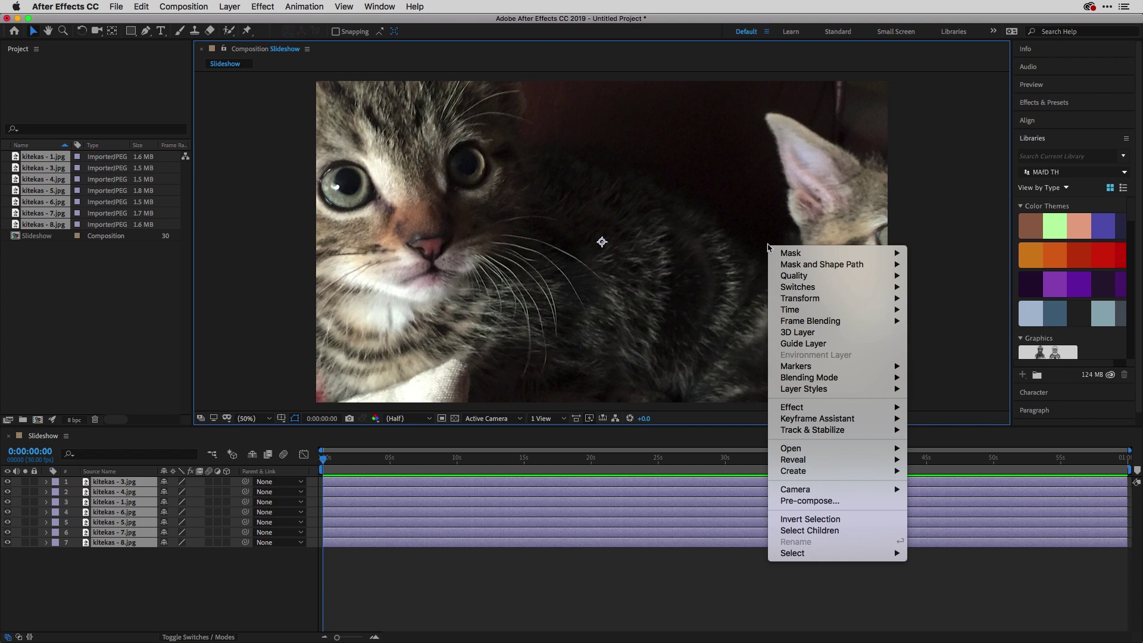
pyautogui.moveTo(826, 300)
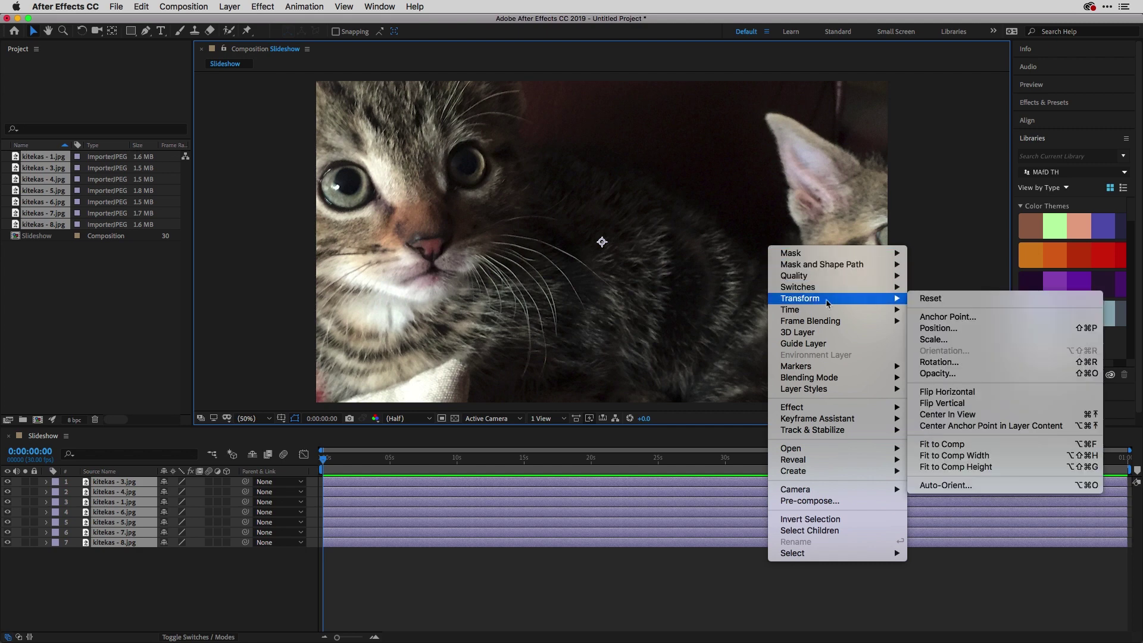
pyautogui.click(1014, 459)
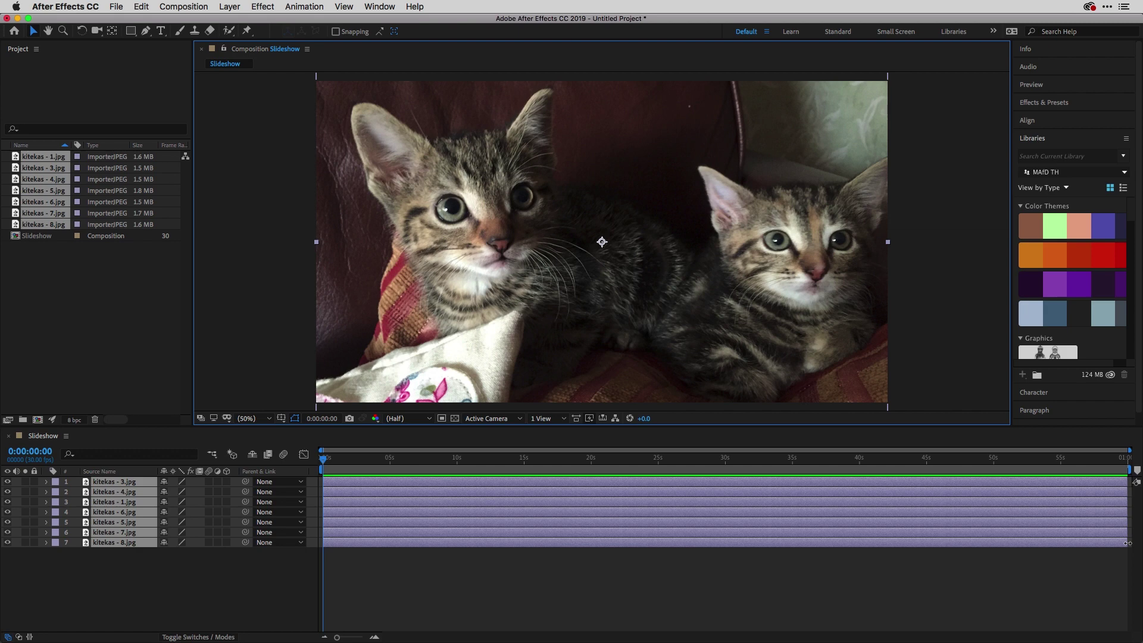
# Step: Trim the ends of all the image layers together so each lasts just under 9 seconds
pyautogui.moveTo(1128, 543); pyautogui.dragTo(495, 545)
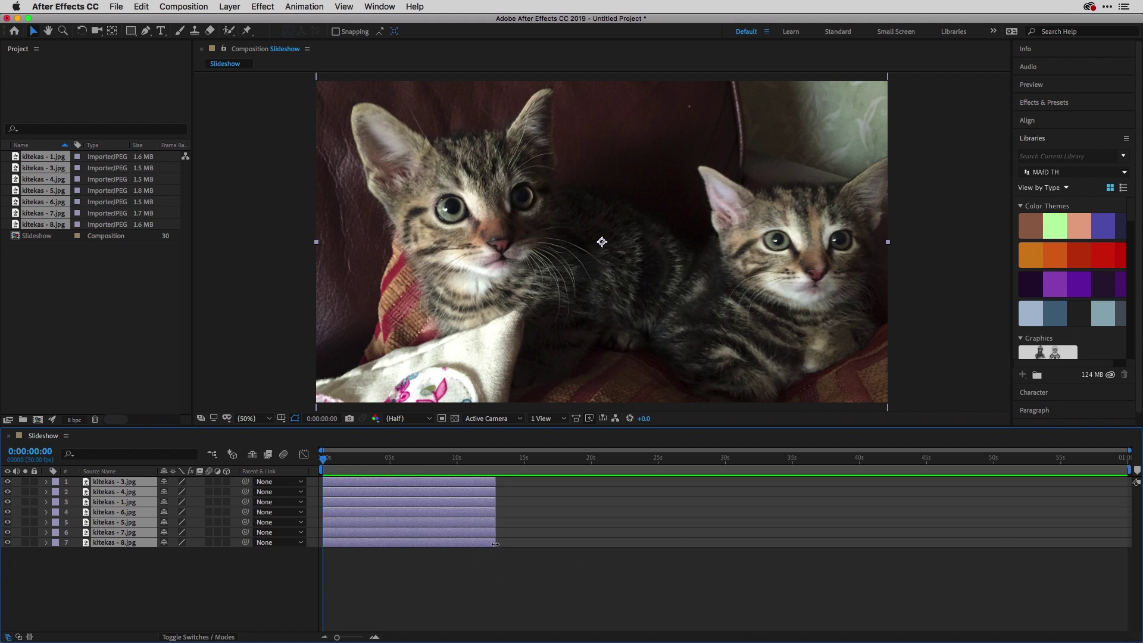
pyautogui.moveTo(496, 544); pyautogui.dragTo(446, 548)
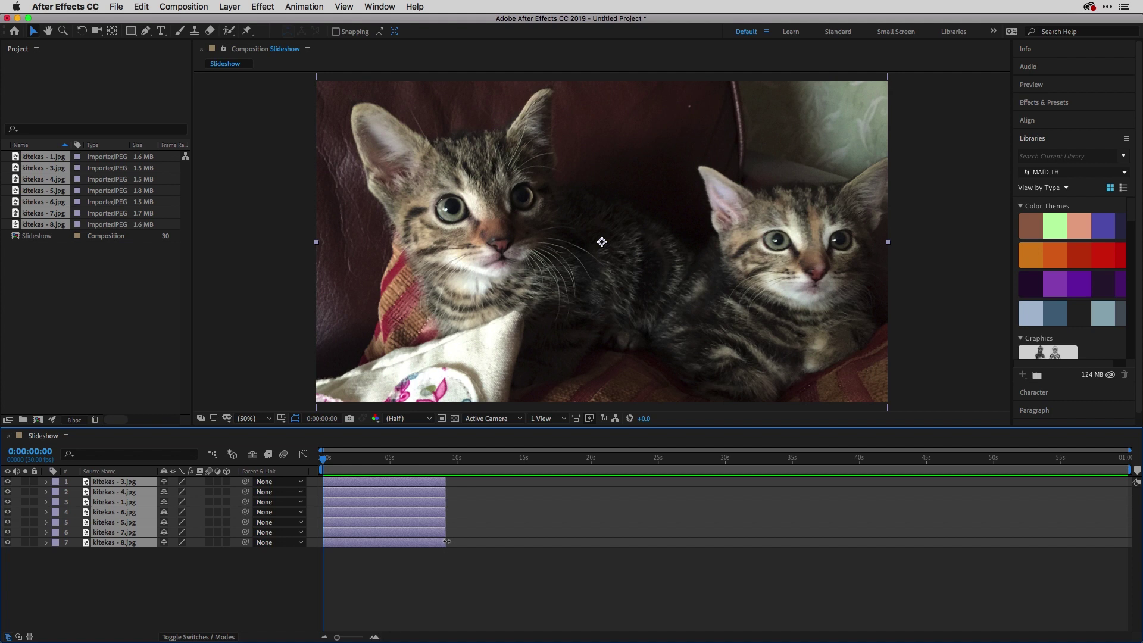
pyautogui.moveTo(445, 541); pyautogui.dragTo(443, 541)
pyautogui.moveTo(442, 543); pyautogui.dragTo(445, 543)
pyautogui.moveTo(337, 638); pyautogui.dragTo(359, 639)
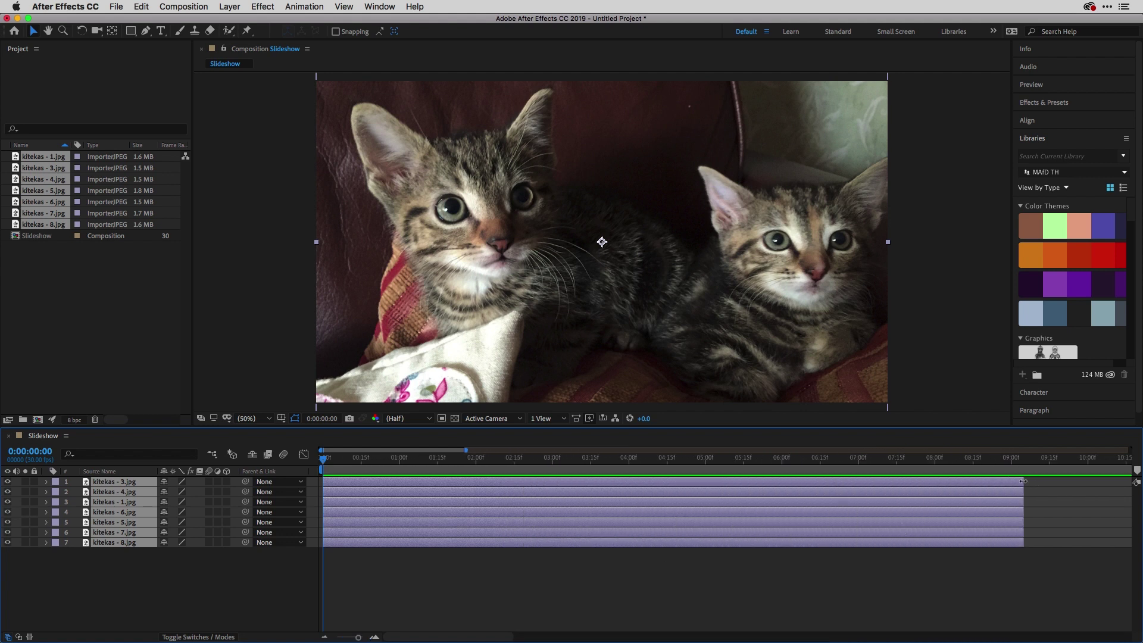
pyautogui.moveTo(1023, 482); pyautogui.dragTo(998, 482)
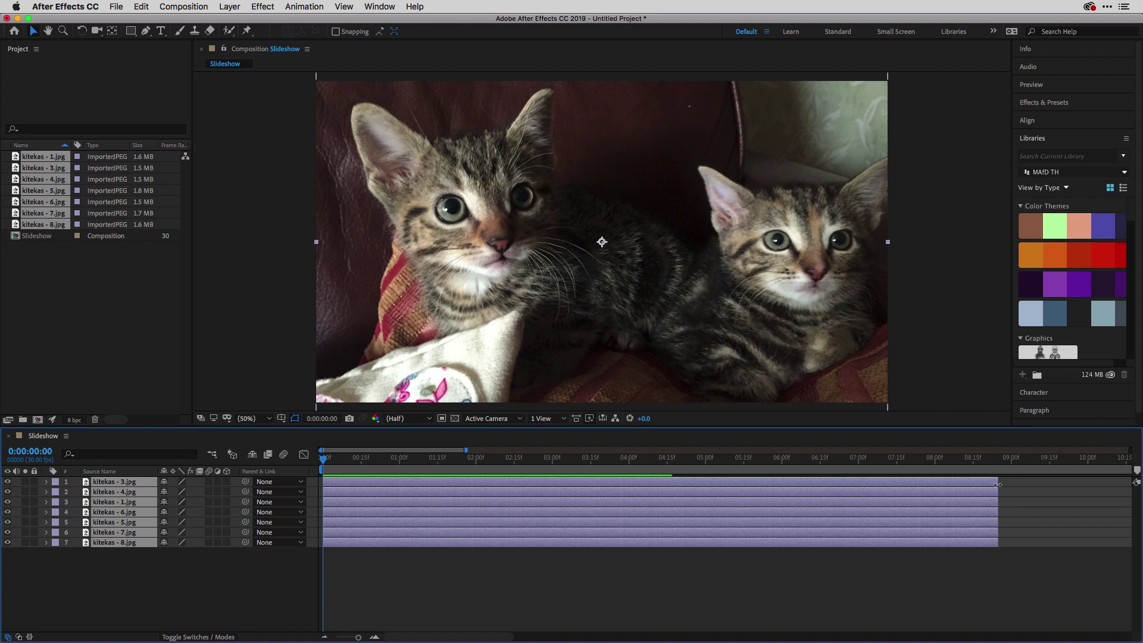
pyautogui.moveTo(358, 638); pyautogui.dragTo(339, 638)
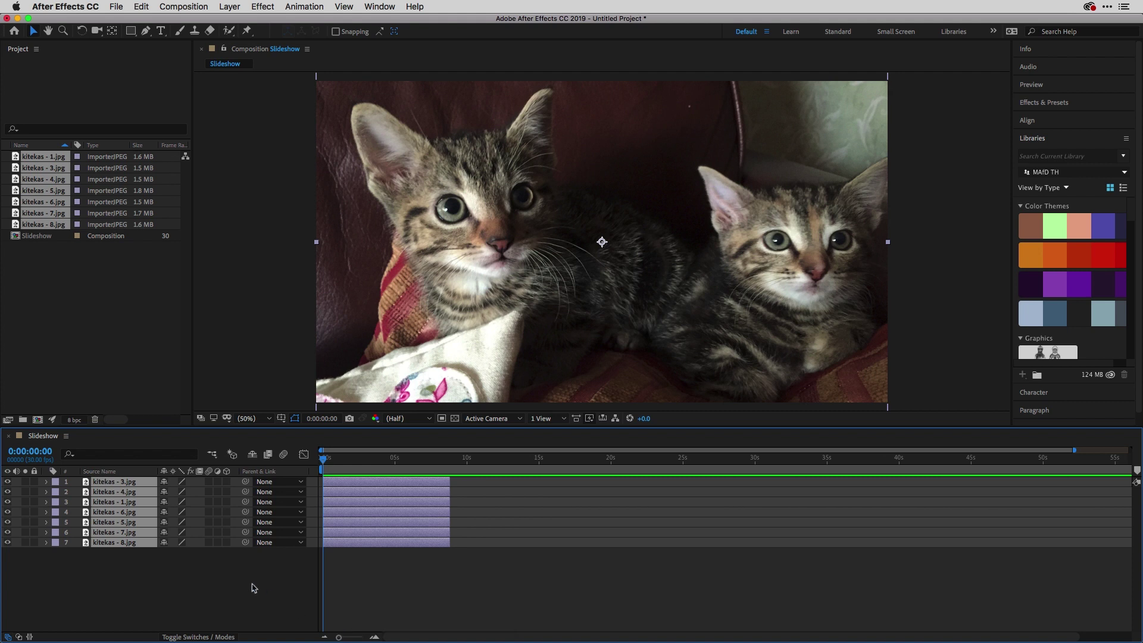
# Step: Select all the image layers from kitekas - 3.jpg to kitekas - 8.jpg and start the Sequence Layers keyframe assistant
pyautogui.click(151, 589)
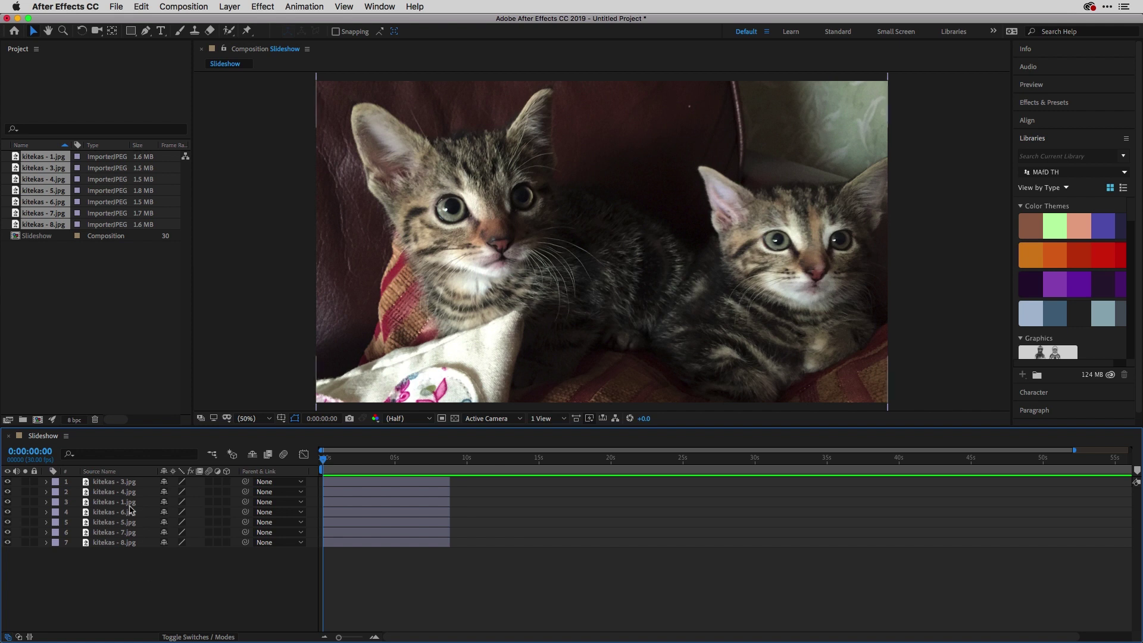
pyautogui.click(118, 484)
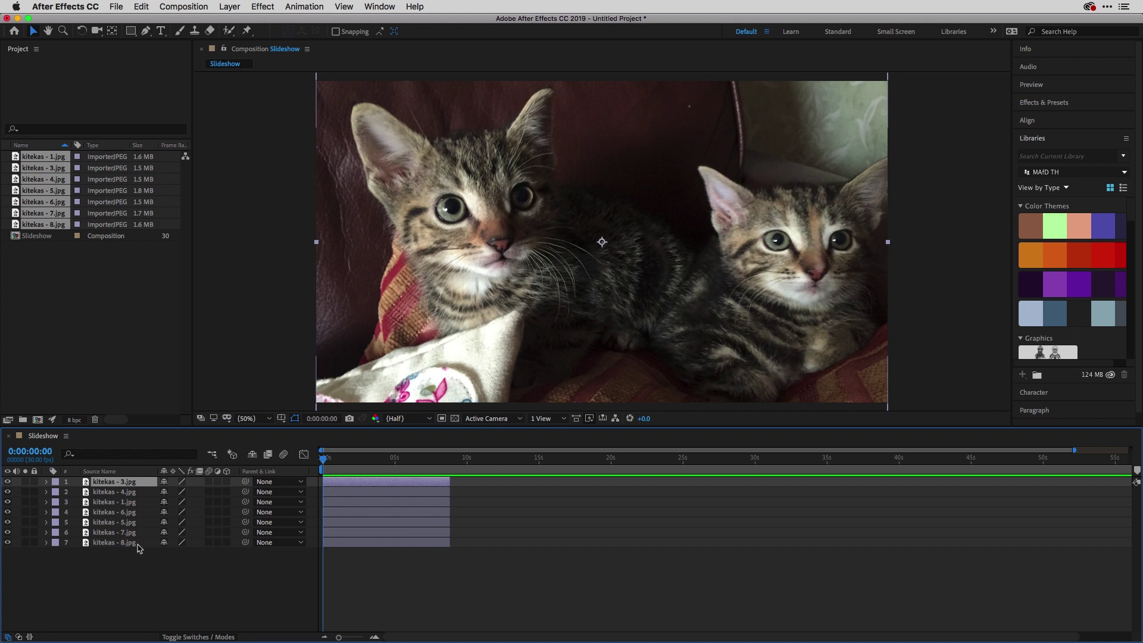
pyautogui.keyDown('shift'); pyautogui.click(137, 546); pyautogui.keyUp('shift')
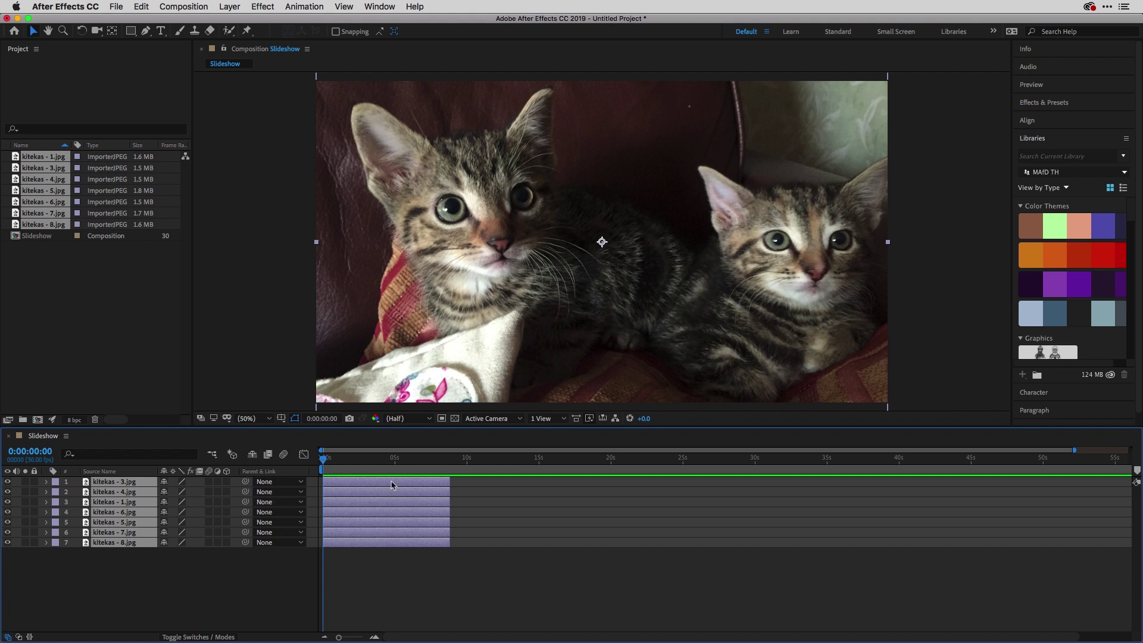
pyautogui.rightClick(392, 485)
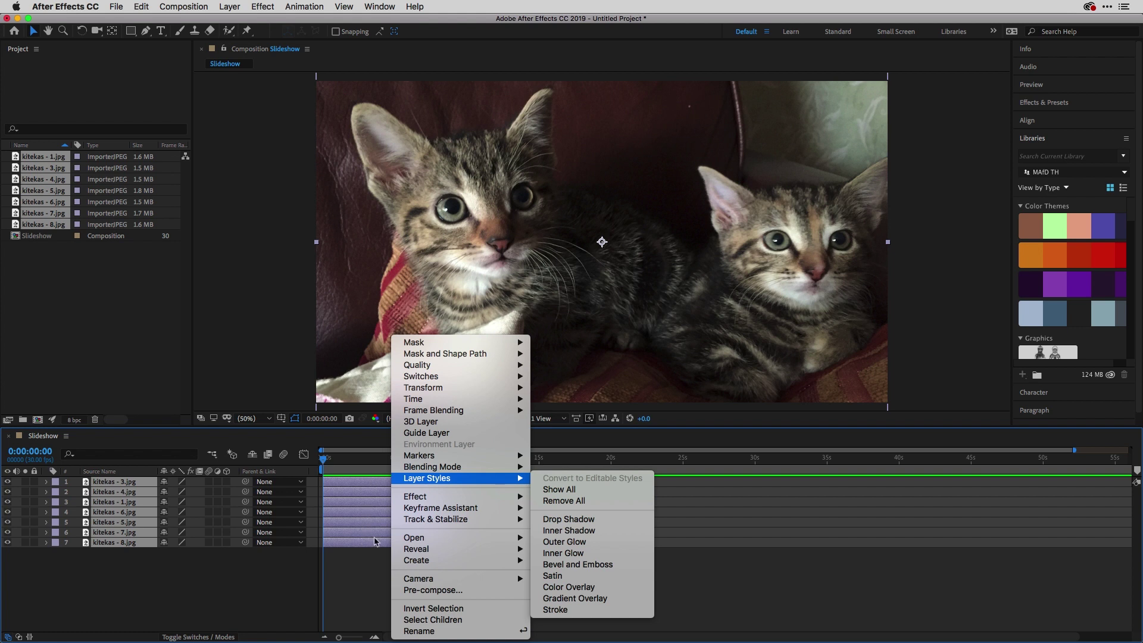
pyautogui.moveTo(456, 509)
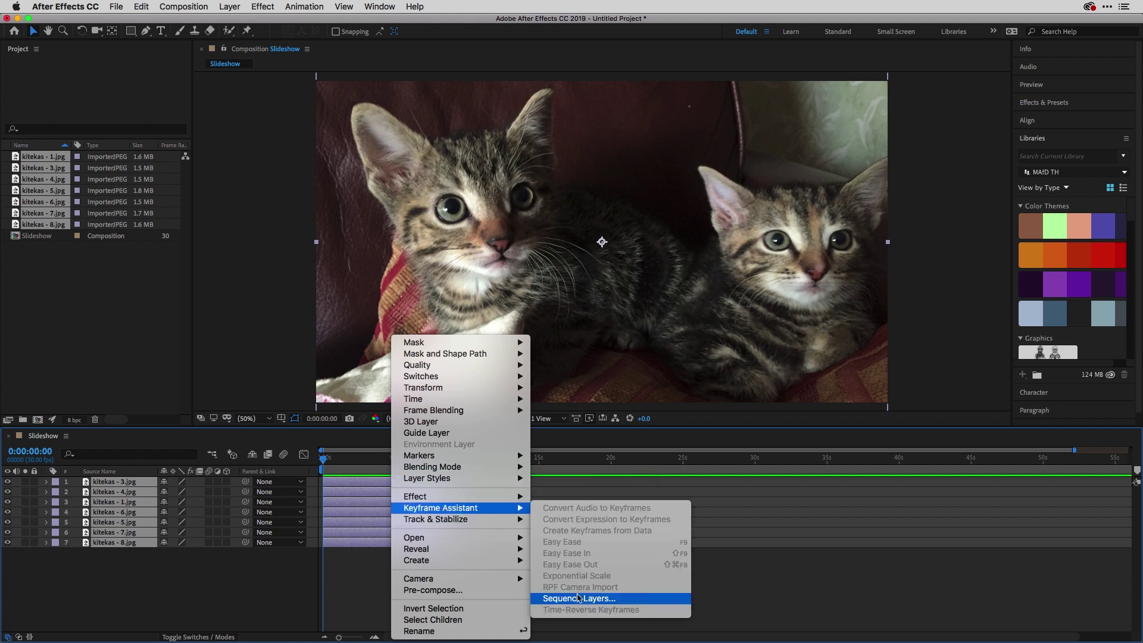
pyautogui.click(578, 599)
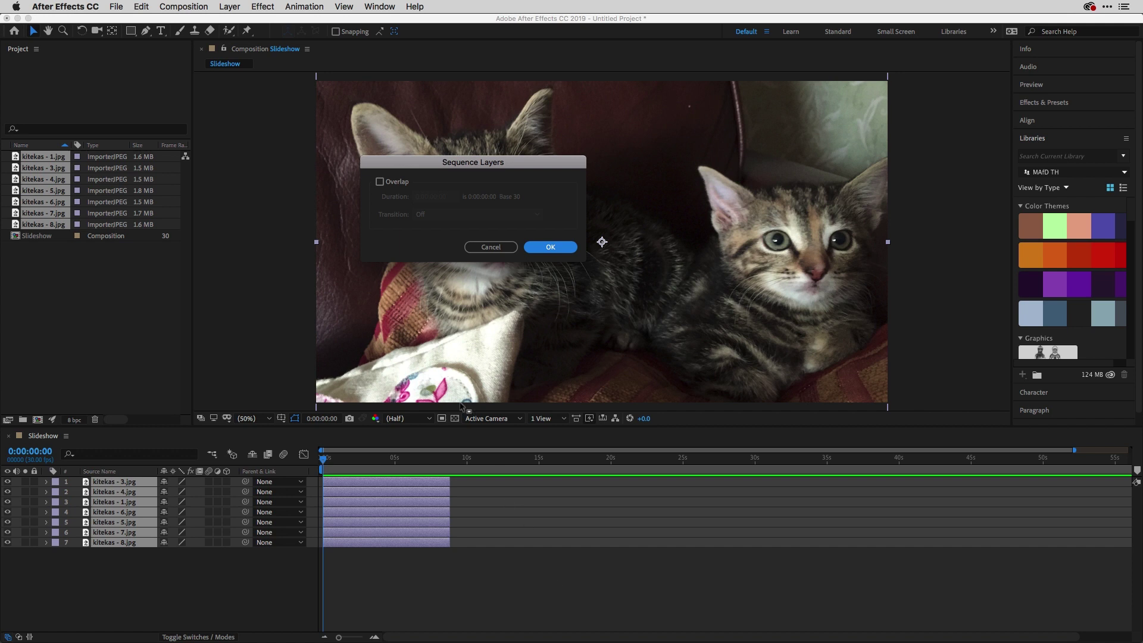
# Step: Sequence the layers with a 2-second overlap (0:00:02:00) and the Cross Dissolve Front and Back Layers transition
pyautogui.click(381, 183)
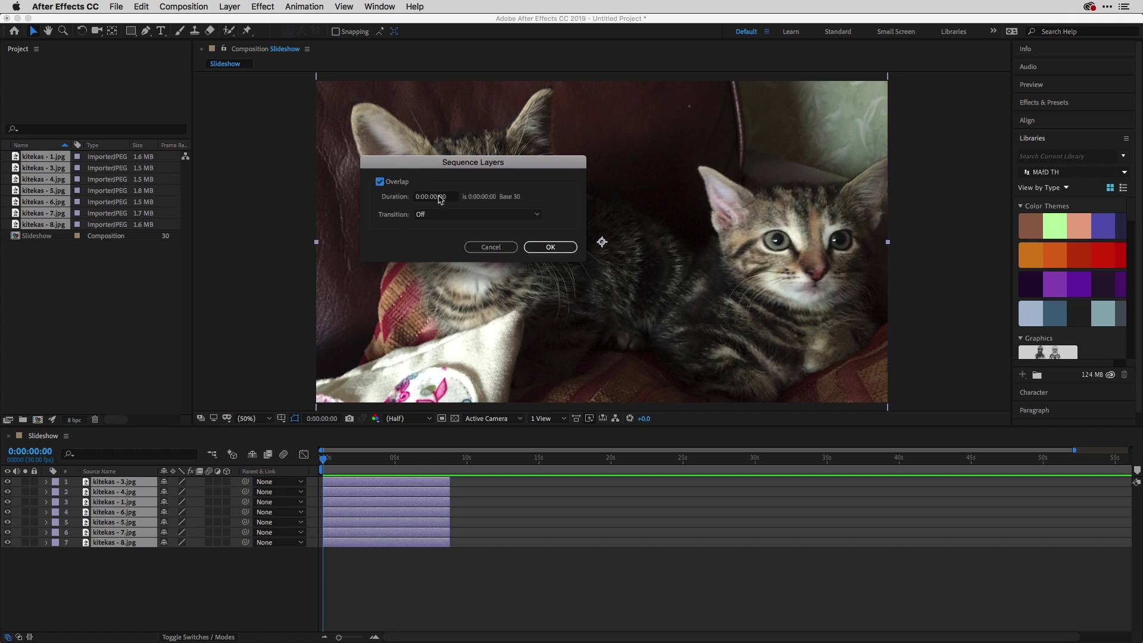
pyautogui.click(437, 197)
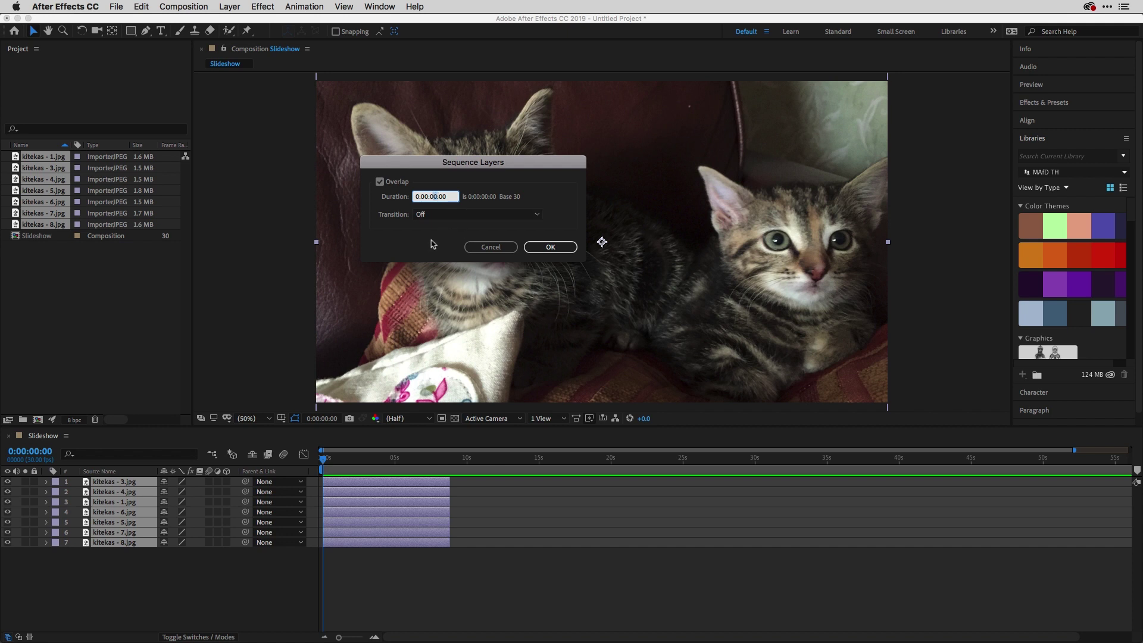
pyautogui.write('2')
pyautogui.moveTo(450, 195); pyautogui.dragTo(406, 197)
pyautogui.write('200')
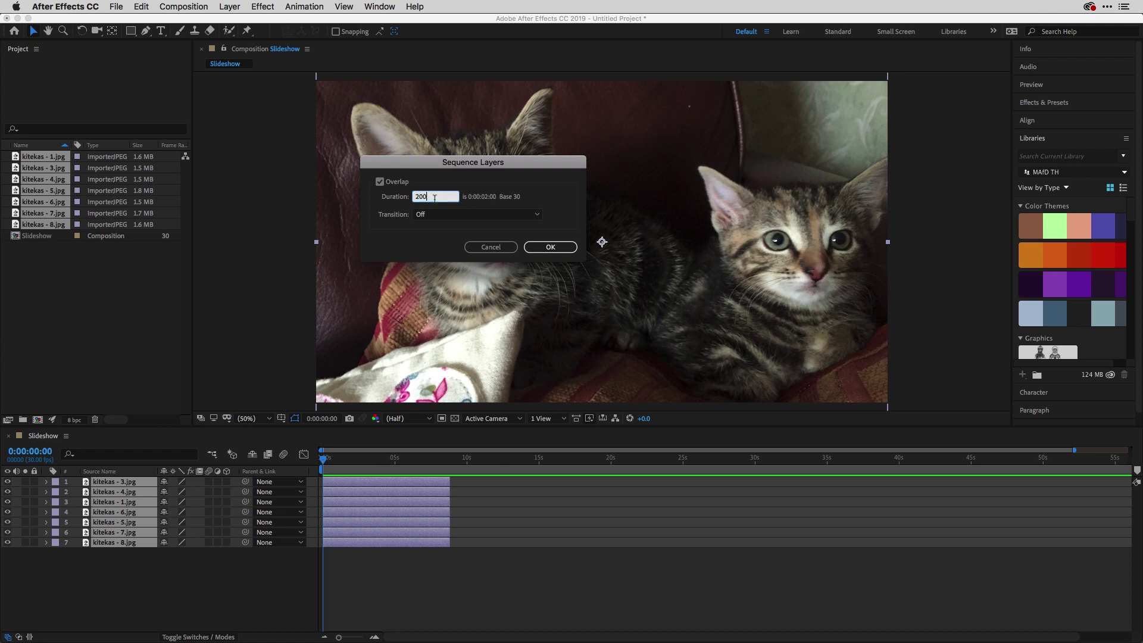
pyautogui.click(491, 215)
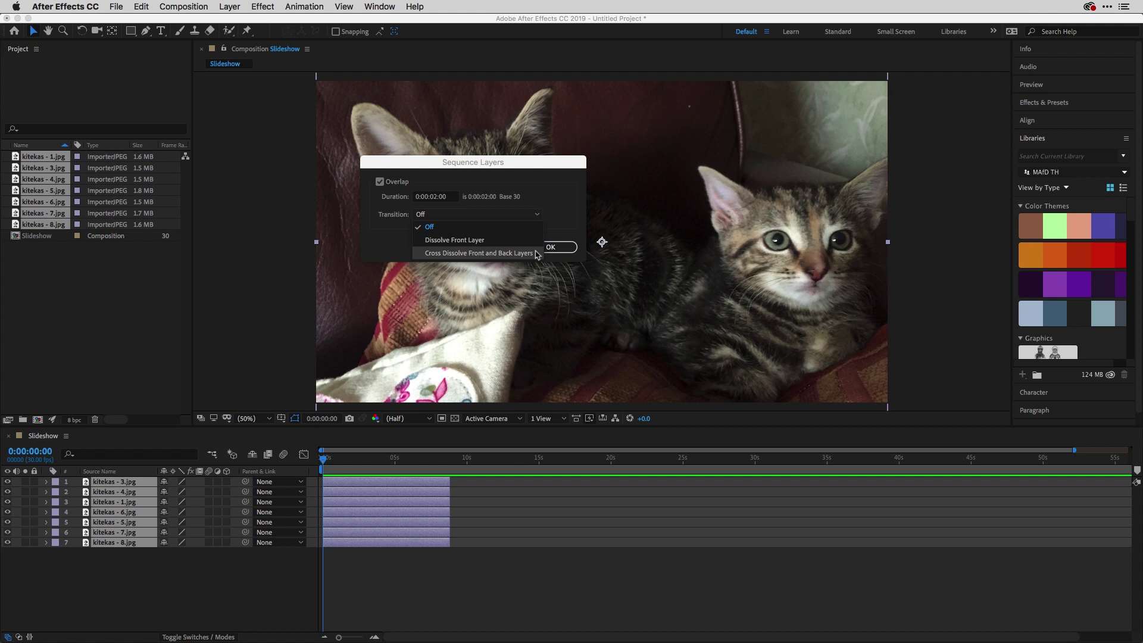
pyautogui.click(506, 254)
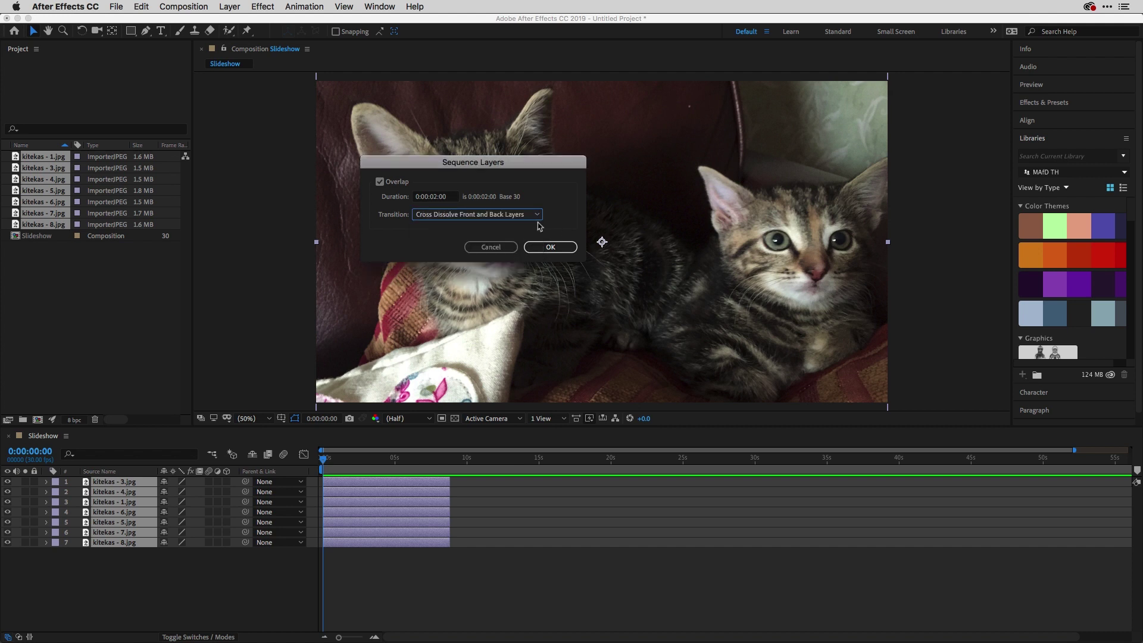
pyautogui.click(553, 247)
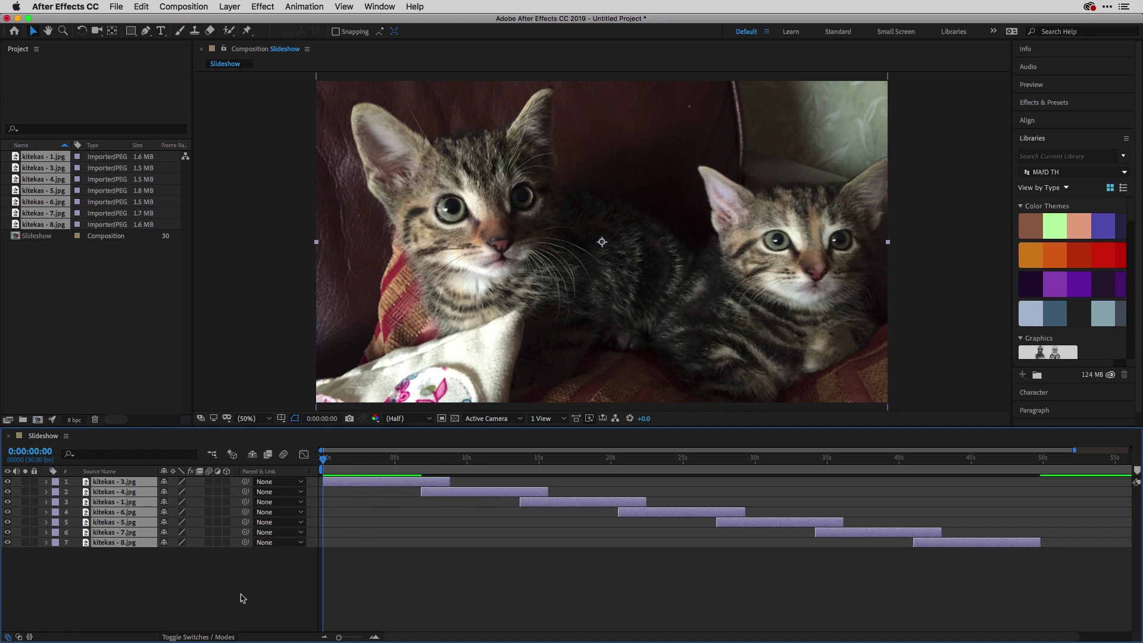
# Step: Examine the opacity keyframes on the sequenced layers and scrub through the slideshow to the end of the last image
pyautogui.press('t')
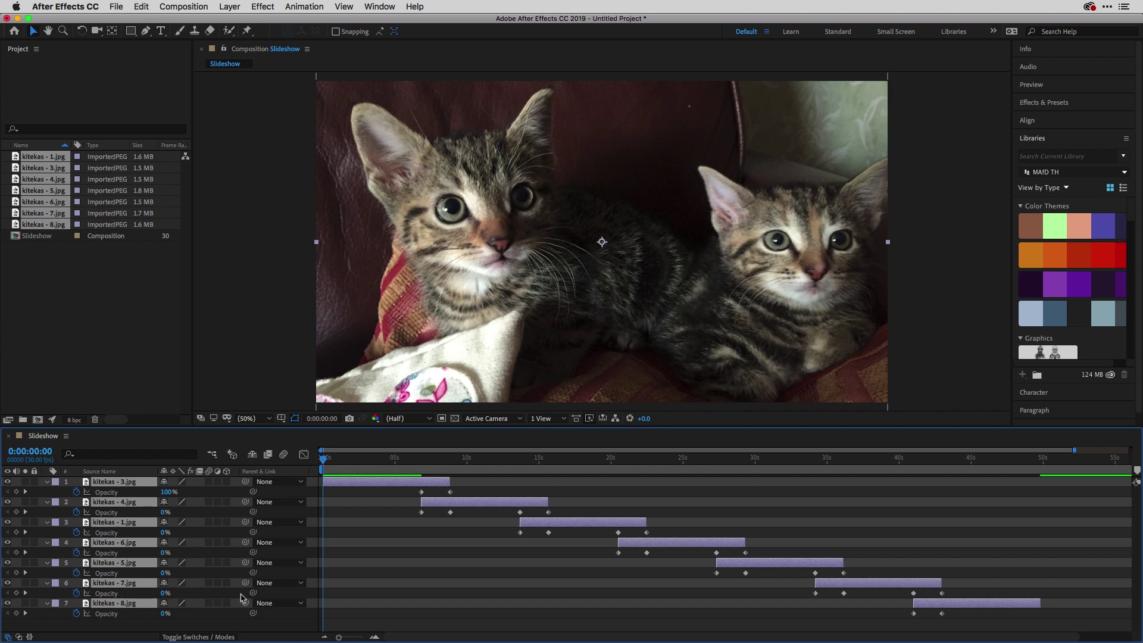
pyautogui.press('t')
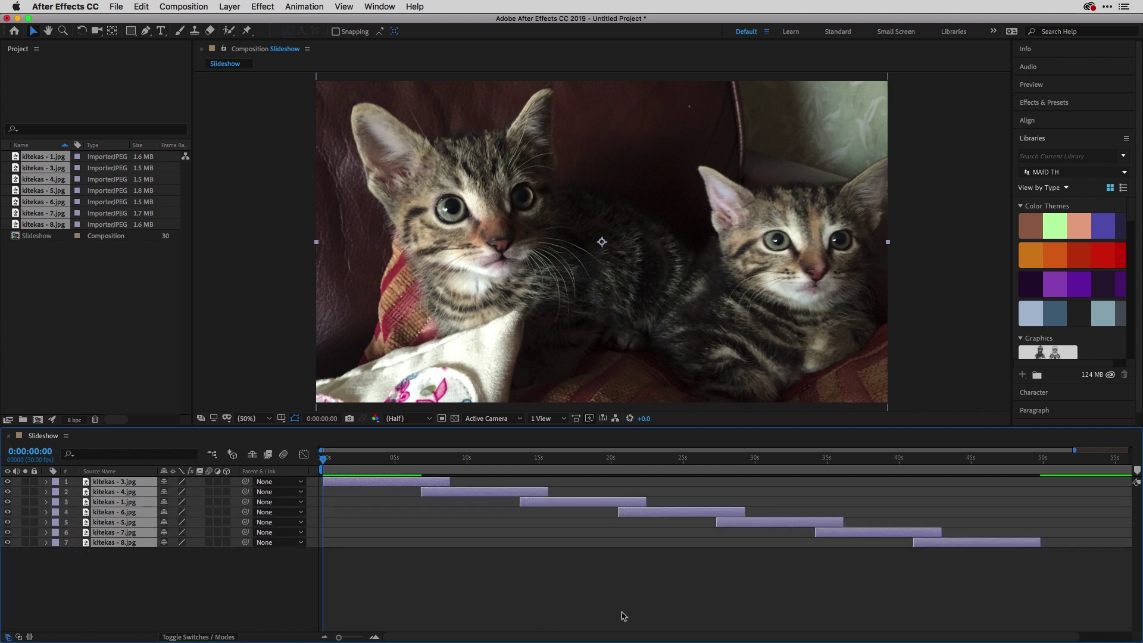
pyautogui.moveTo(1075, 451)
pyautogui.mouseDown()
pyautogui.moveTo(959, 450)
pyautogui.moveTo(1059, 451)
pyautogui.mouseUp()
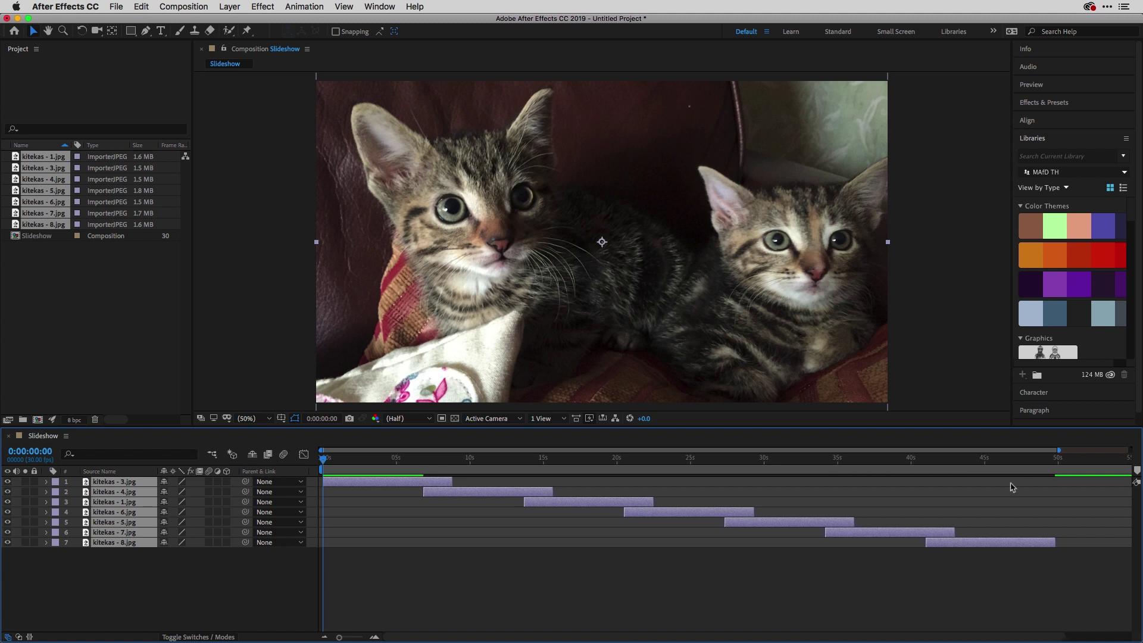
pyautogui.moveTo(324, 464); pyautogui.dragTo(1058, 480)
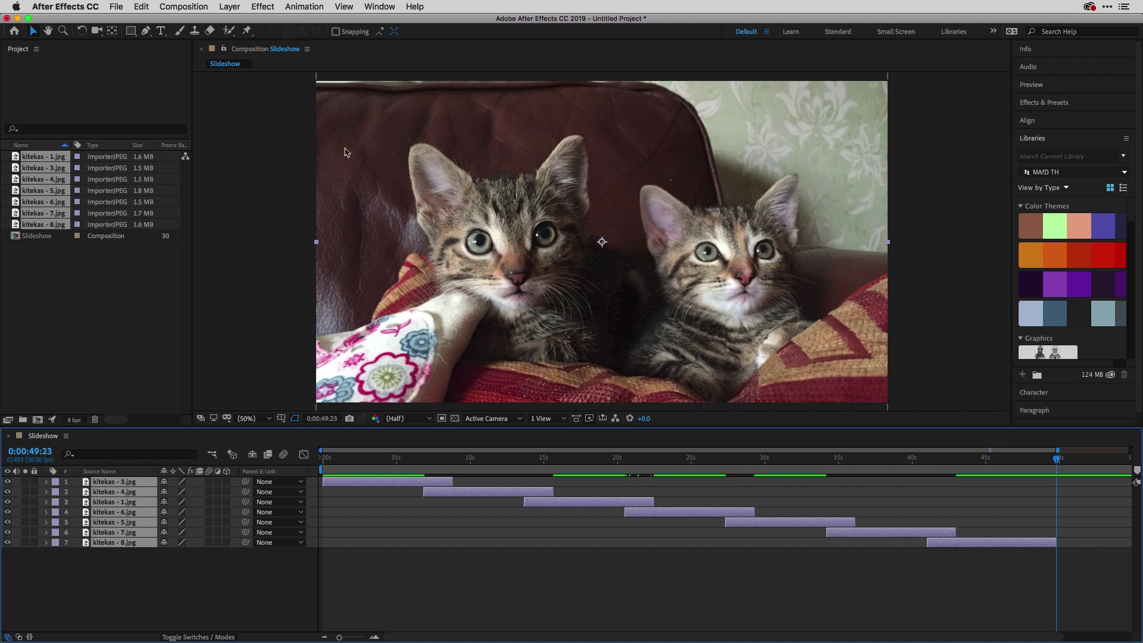
# Step: Try to trim the Slideshow composition to its work area
pyautogui.click(183, 7)
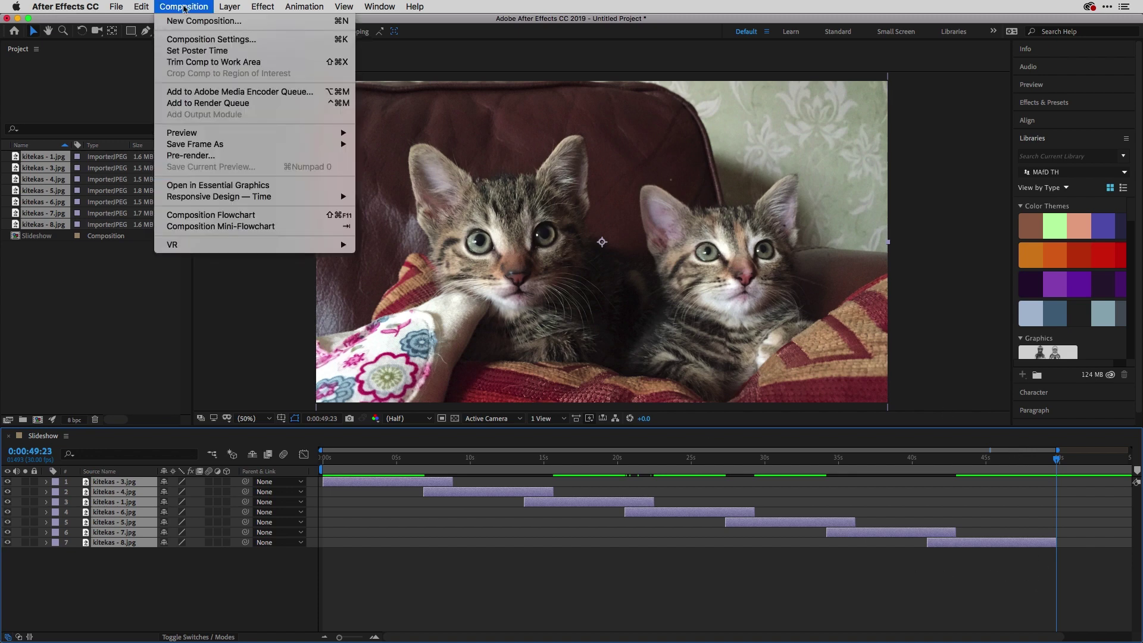
pyautogui.click(197, 62)
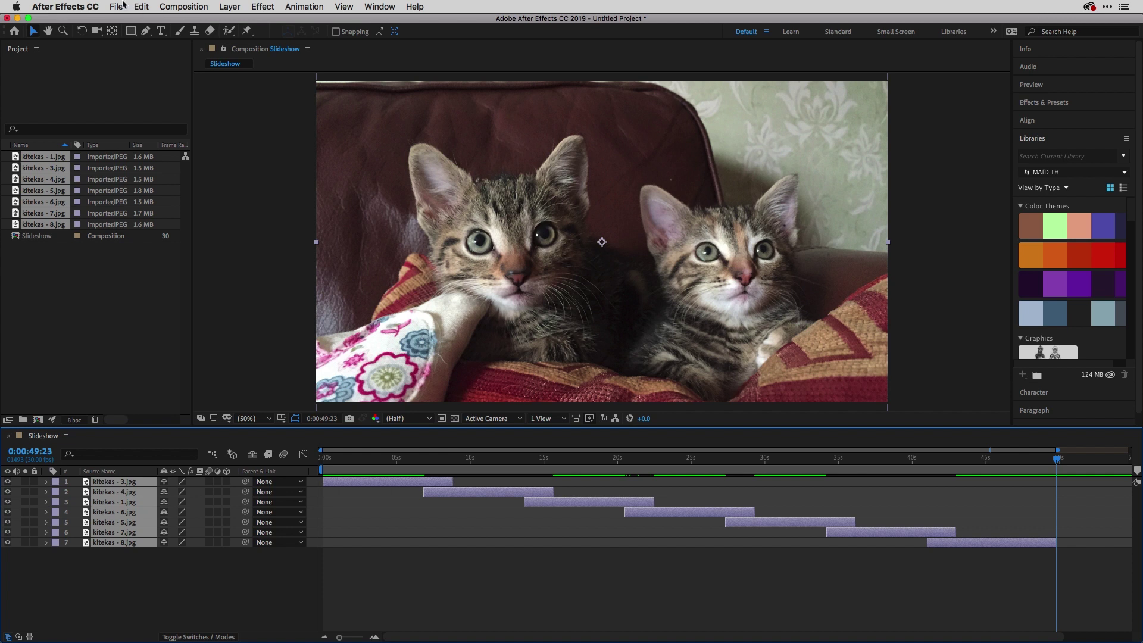
# Step: Export the Slideshow composition by adding it to the Adobe Media Encoder queue
pyautogui.click(123, 5)
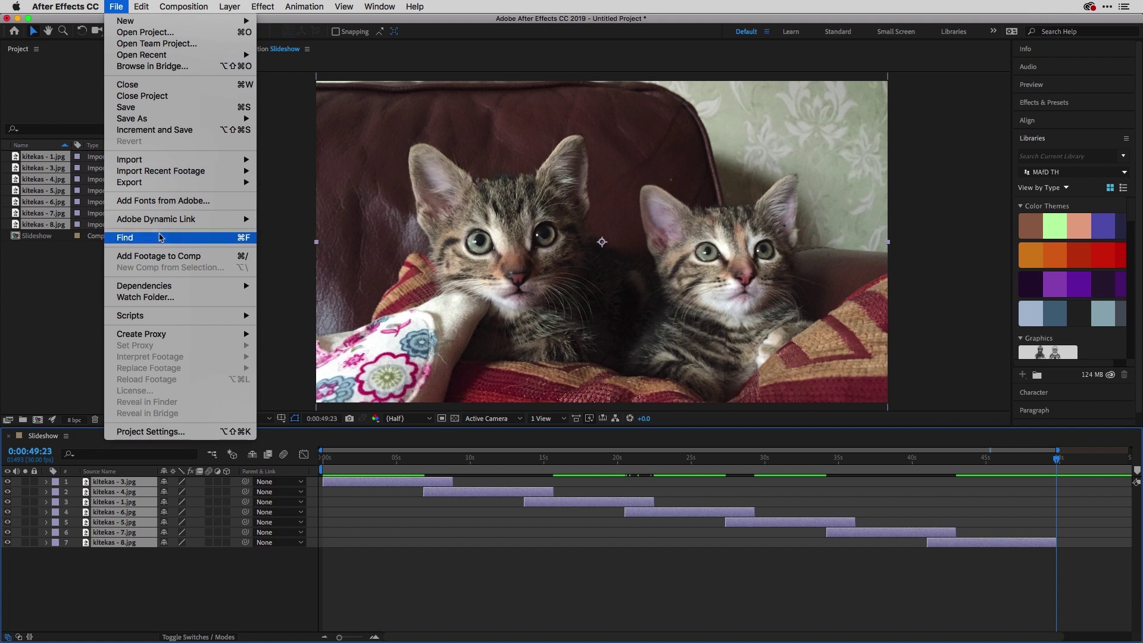
pyautogui.moveTo(160, 181)
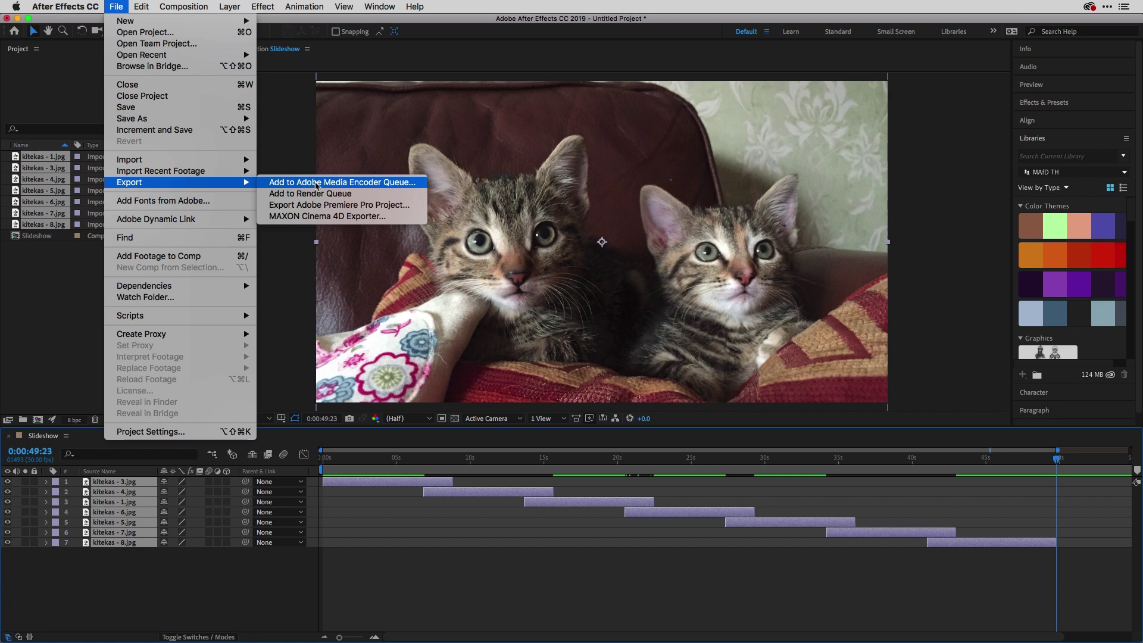
pyautogui.click(316, 185)
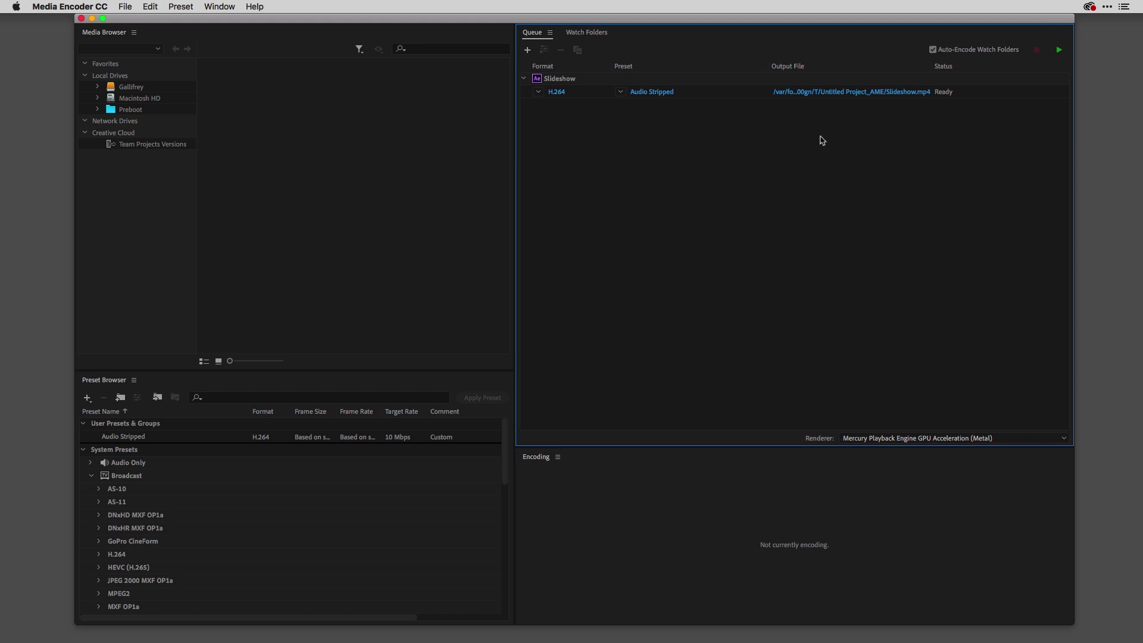
# Step: Set the queued job's output file to Kiteka Slideshow as an mp4 video on the Desktop
pyautogui.click(854, 94)
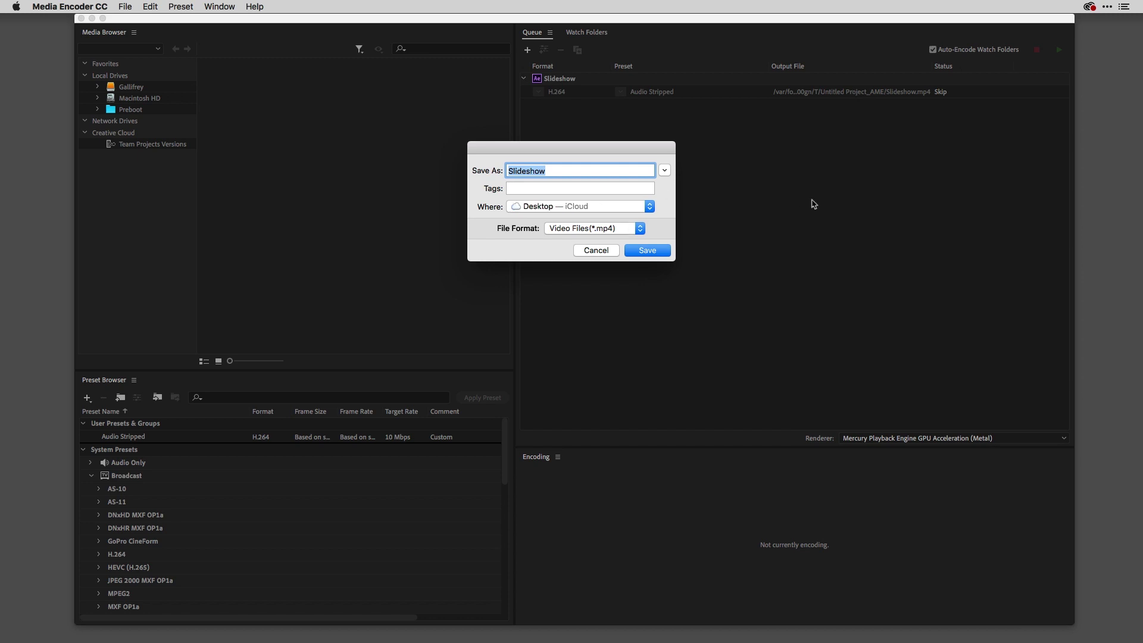
pyautogui.write('cat')
pyautogui.press('BackSpace')
pyautogui.press('BackSpace')
pyautogui.press('BackSpace')
pyautogui.write('L')
pyautogui.press('BackSpace')
pyautogui.write('Kiteka Slideshow')
pyautogui.click(648, 251)
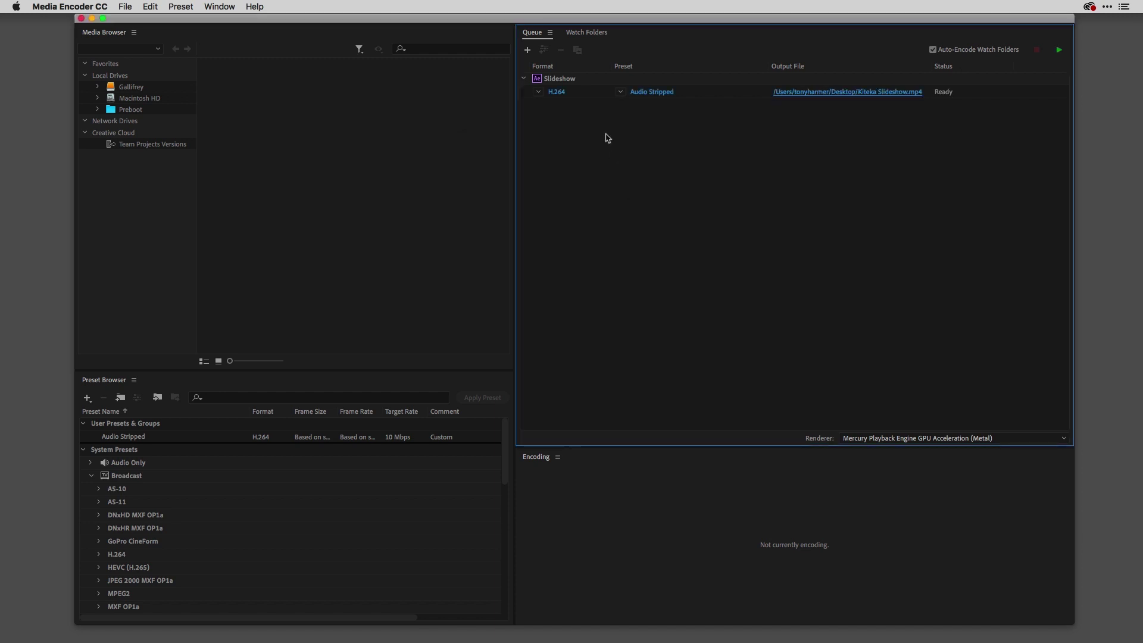
# Step: Review the available export formats, keep H.264 with the Audio Stripped preset, and start encoding the queue
pyautogui.click(558, 92)
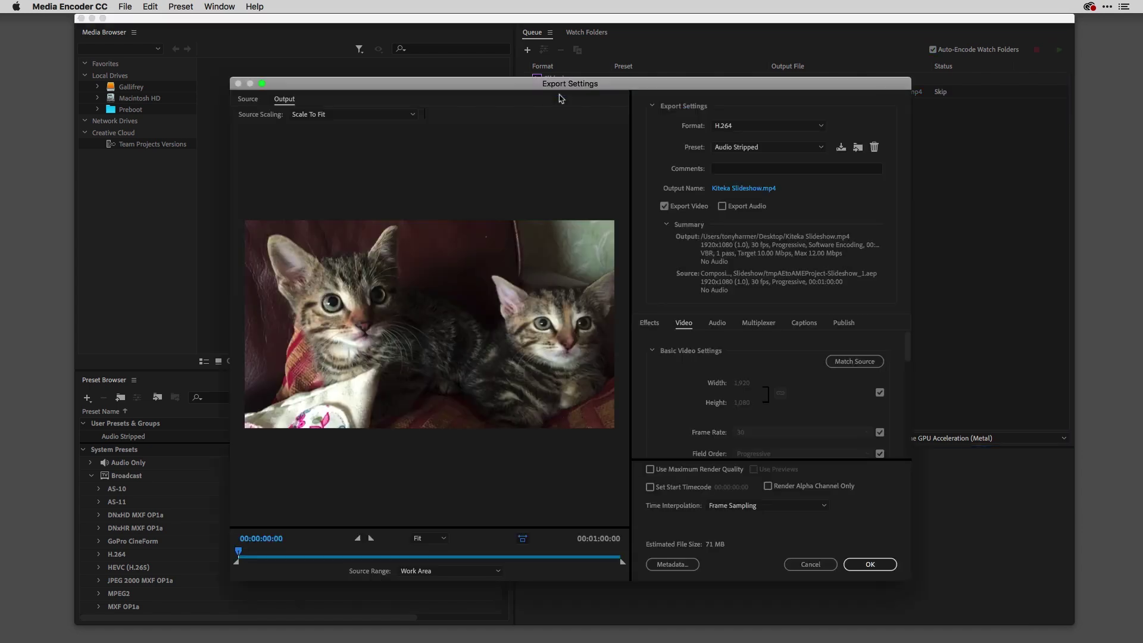
pyautogui.click(766, 127)
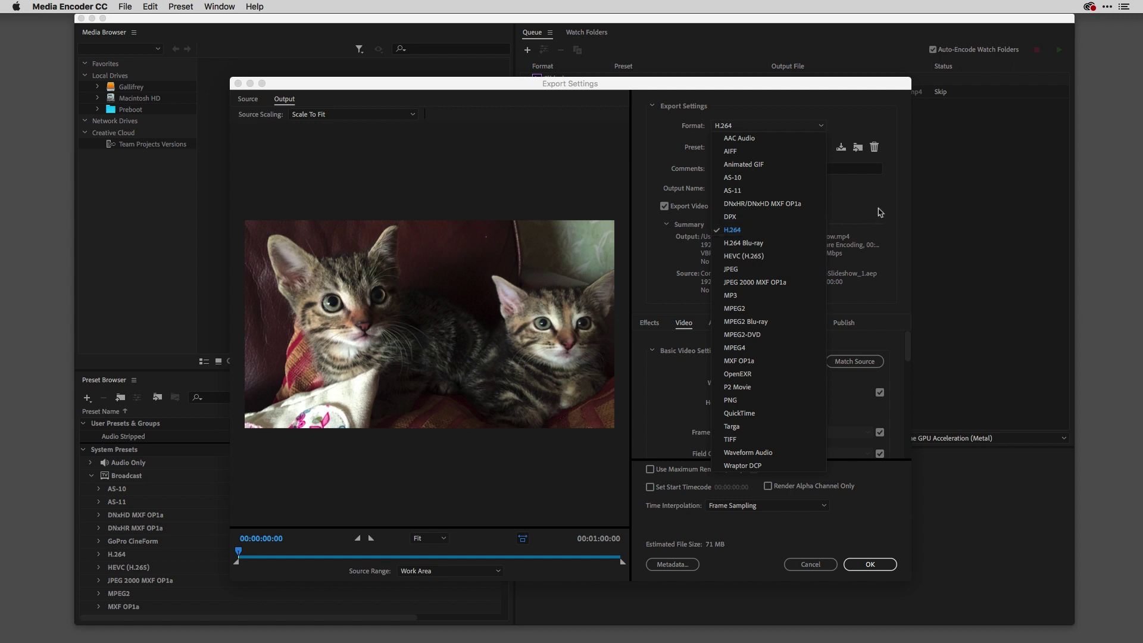
pyautogui.click(881, 215)
pyautogui.click(871, 564)
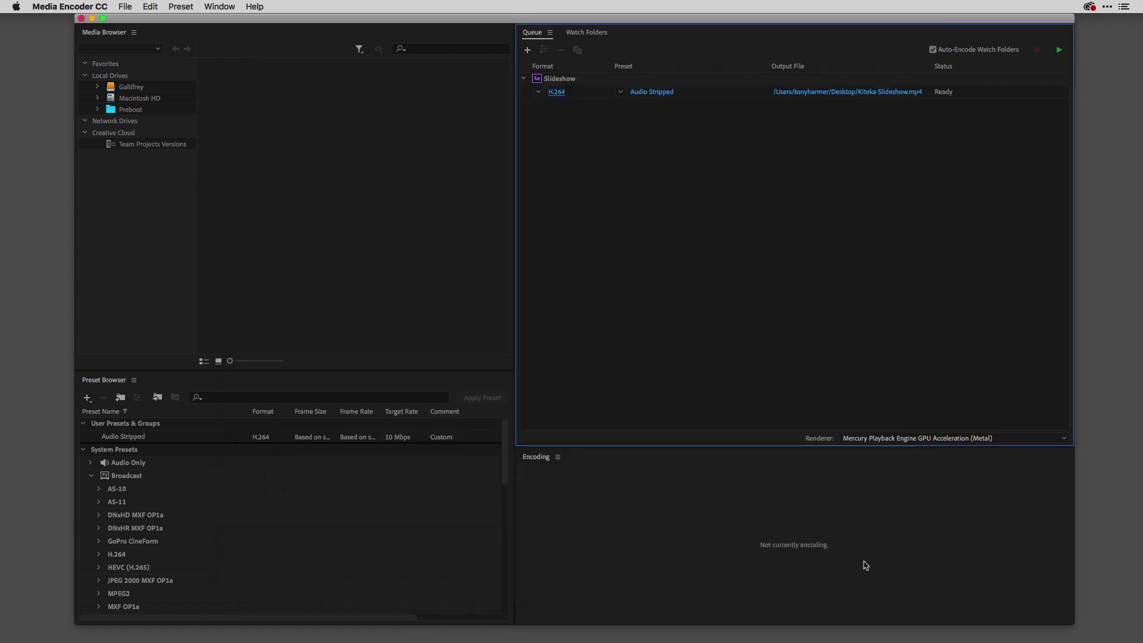
pyautogui.click(1060, 51)
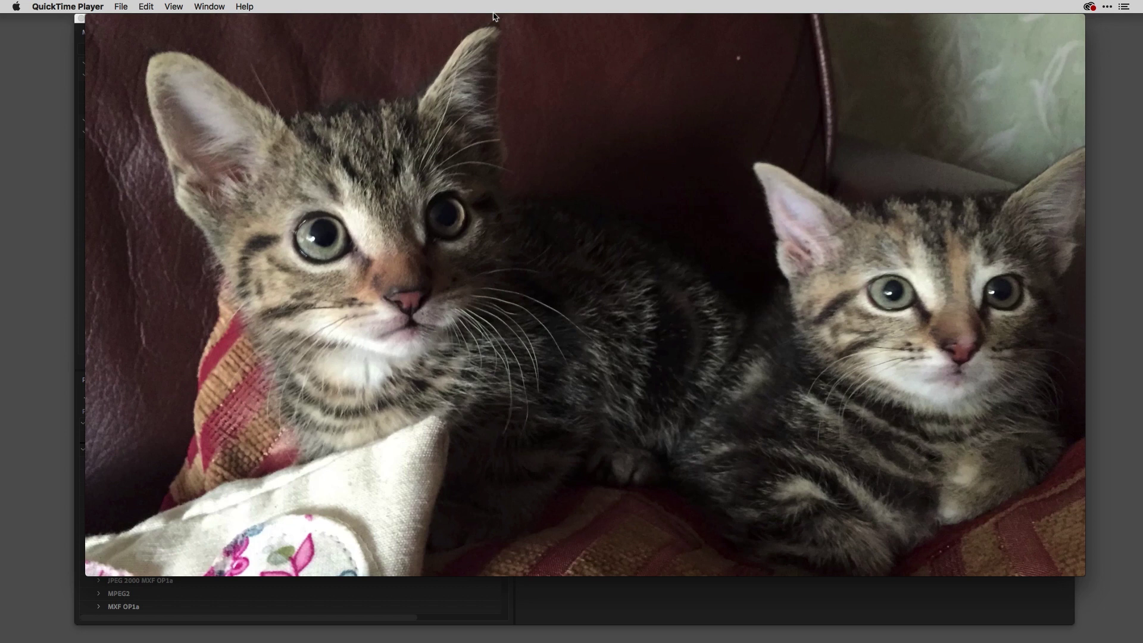
# Step: Play the rendered Kiteka Slideshow.mp4 in QuickTime Player
pyautogui.moveTo(673, 260)
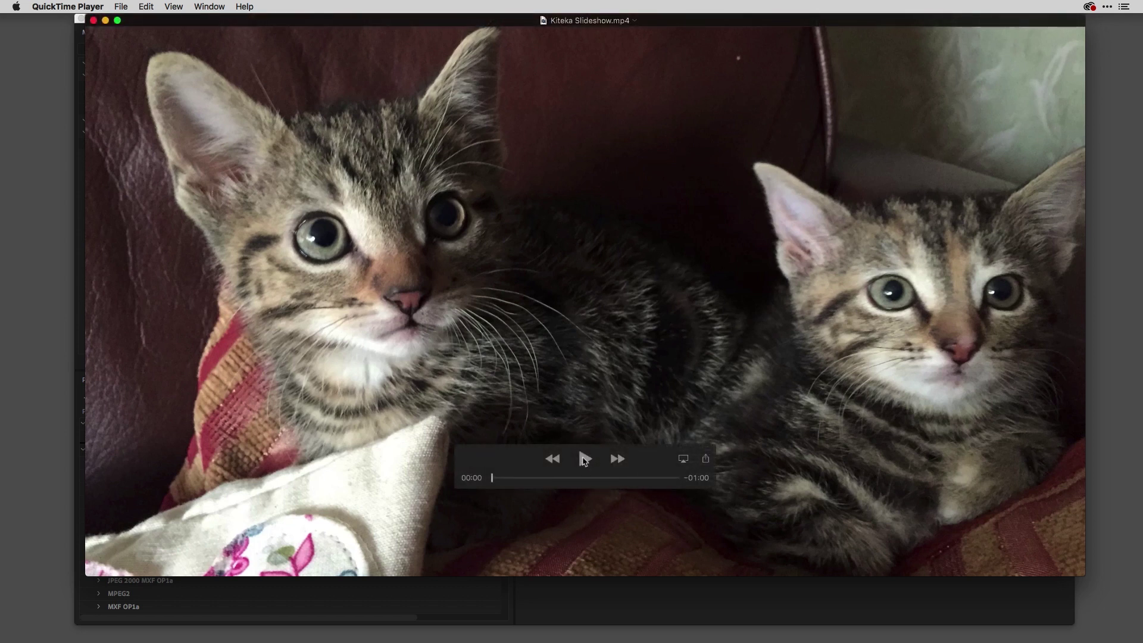
pyautogui.click(584, 459)
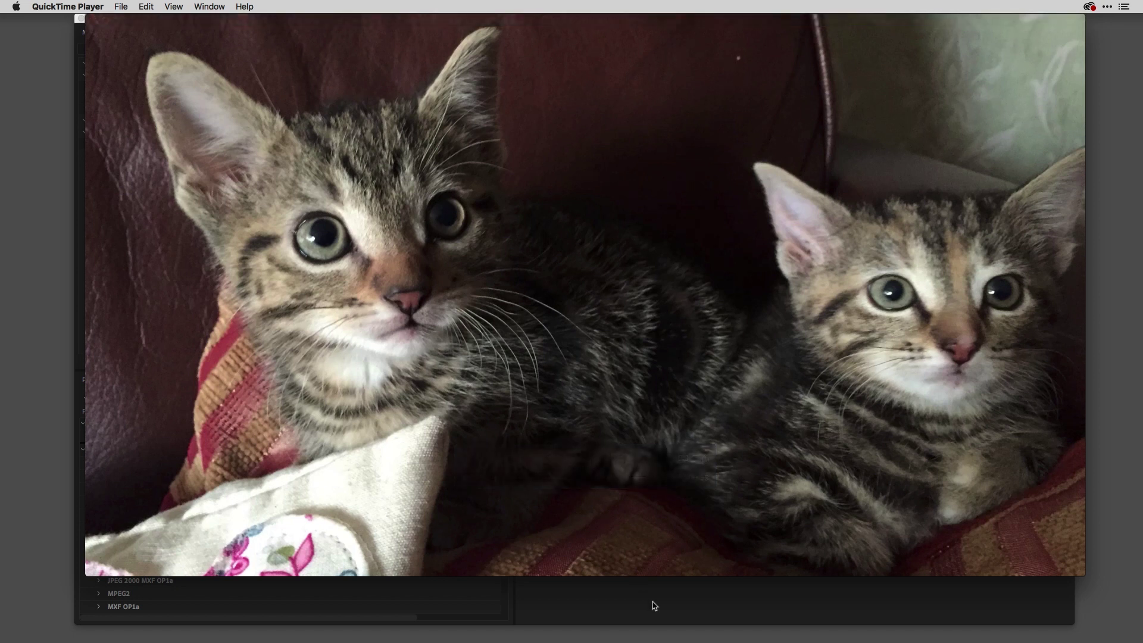